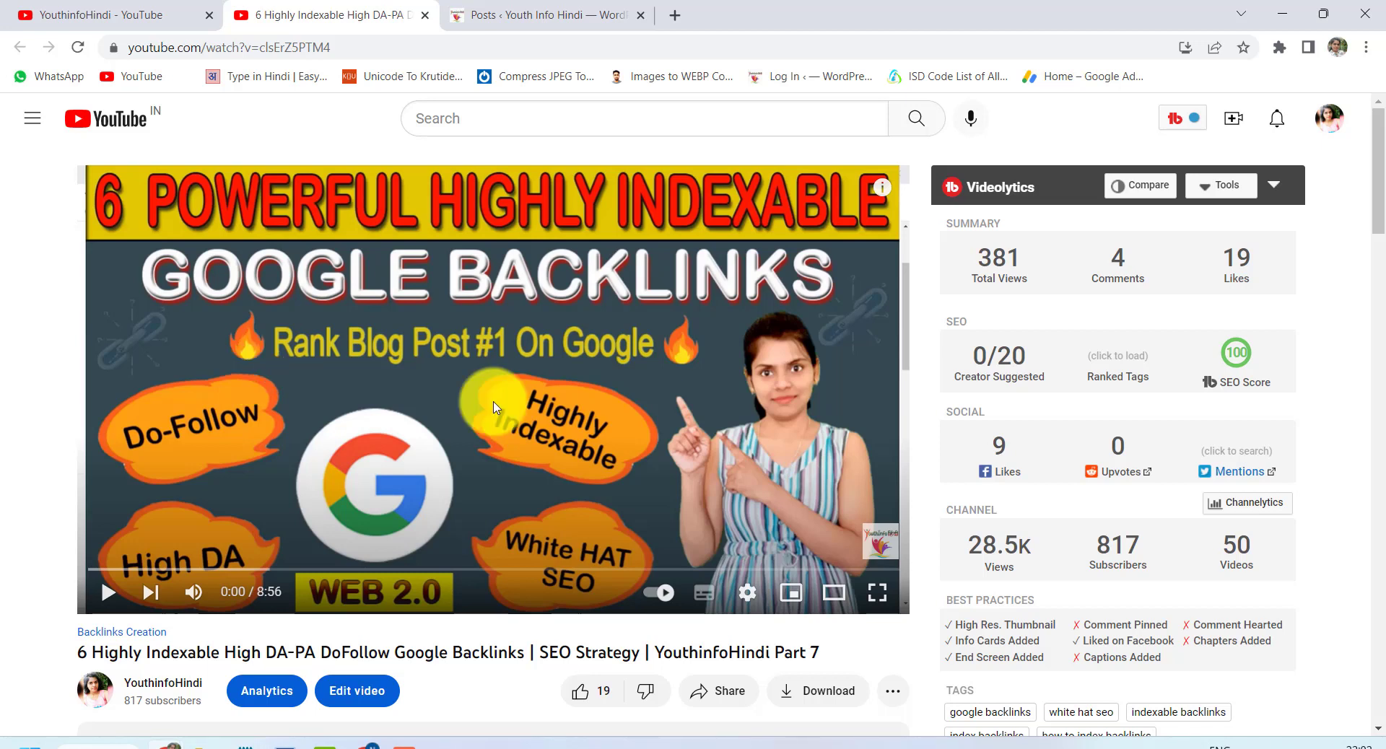
Copy the '10 Latest SEO Trends 2022' result title from Google and return to Blogger's posts list
{"action": "mouse_move", "coordinate": [171, 746]}
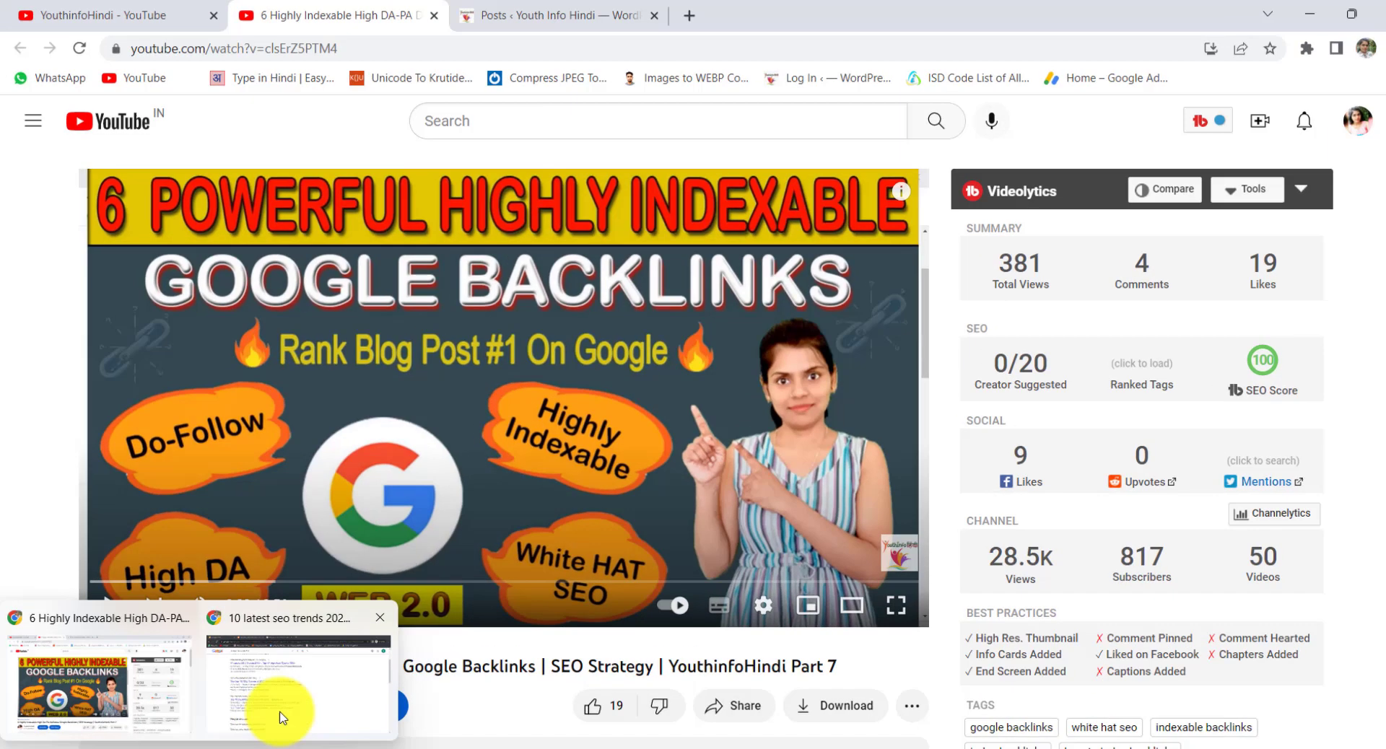
{"action": "left_click", "coordinate": [282, 717]}
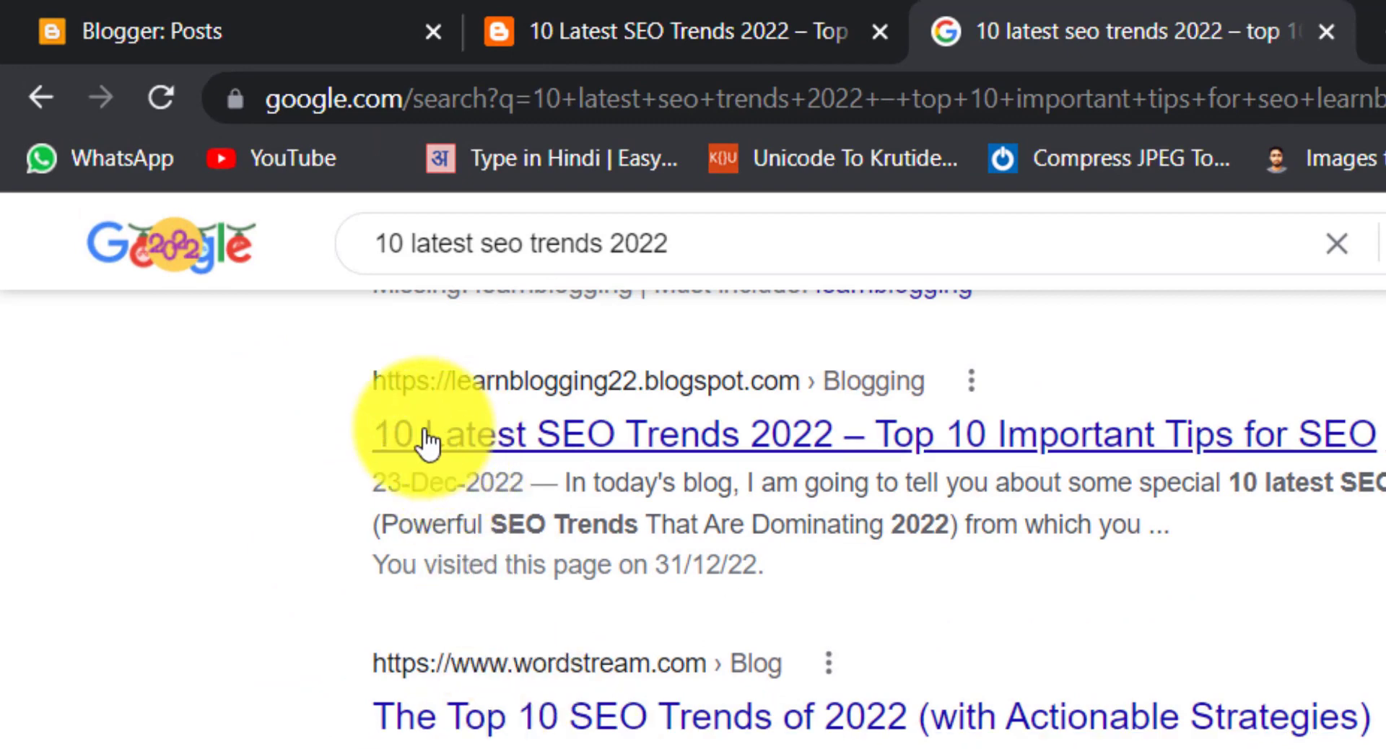
{"action": "mouse_move", "coordinate": [335, 361]}
{"action": "left_mouse_down"}
{"action": "mouse_move", "coordinate": [1021, 443]}
{"action": "mouse_move", "coordinate": [1282, 455]}
{"action": "mouse_move", "coordinate": [1372, 444]}
{"action": "left_mouse_up"}
{"action": "key", "text": "ctrl+c"}
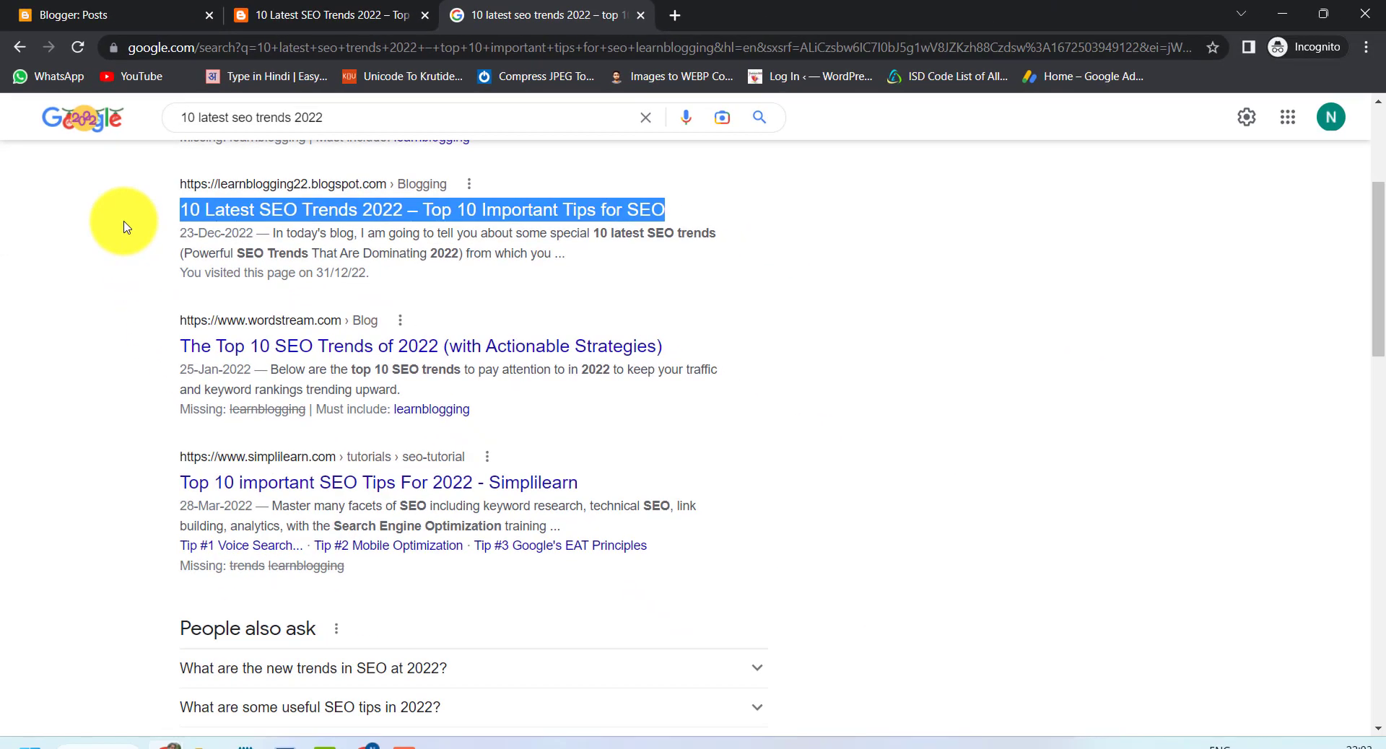
{"action": "left_click", "coordinate": [137, 19]}
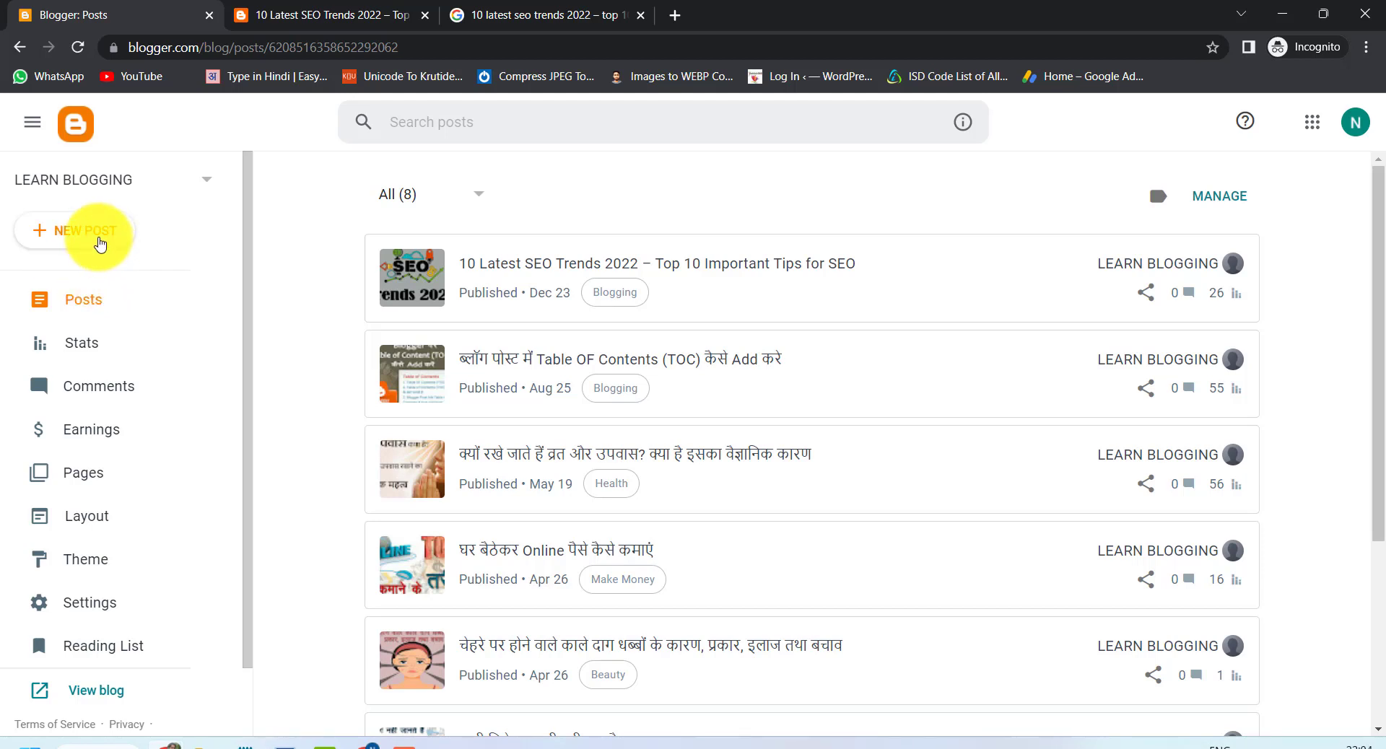
Start a new post with the pasted title, changing 10 to 7 and 2022 to 2023
{"action": "left_click", "coordinate": [99, 239]}
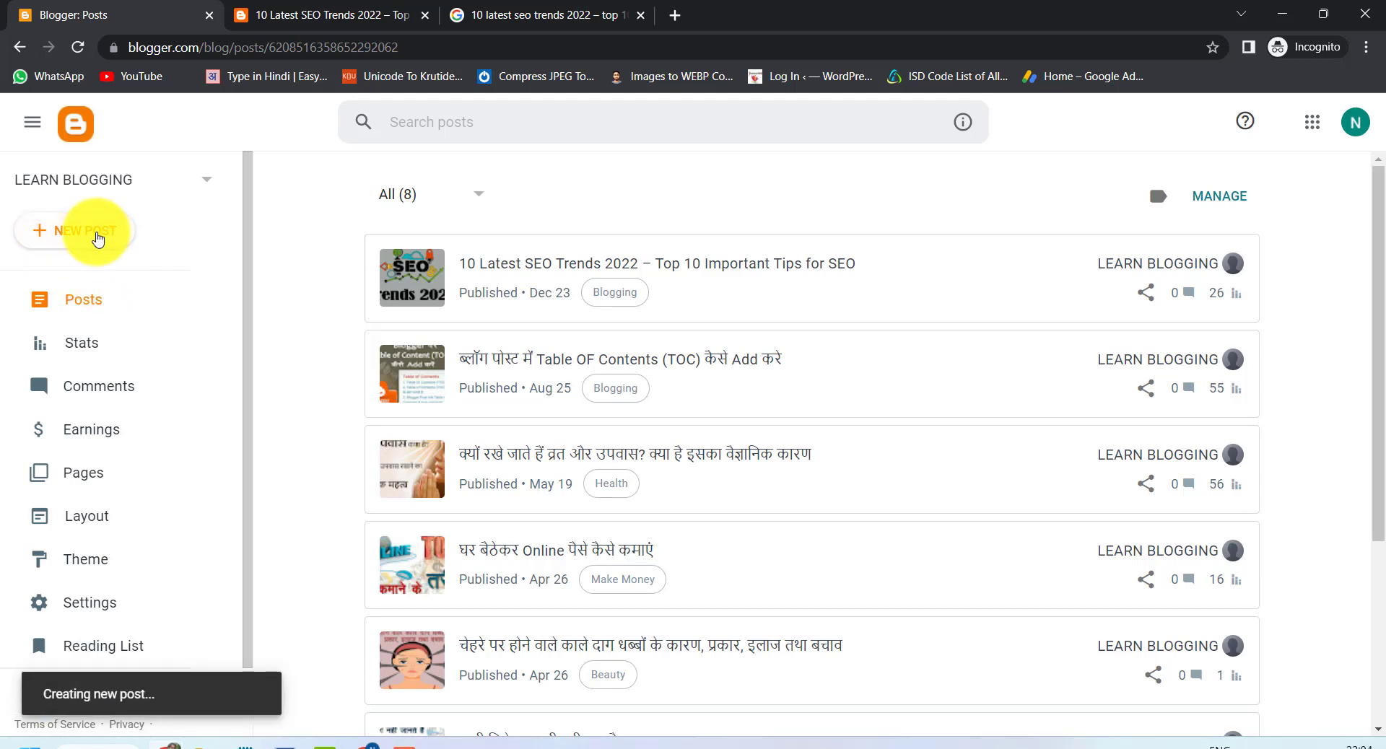
{"action": "key", "text": "ctrl+v"}
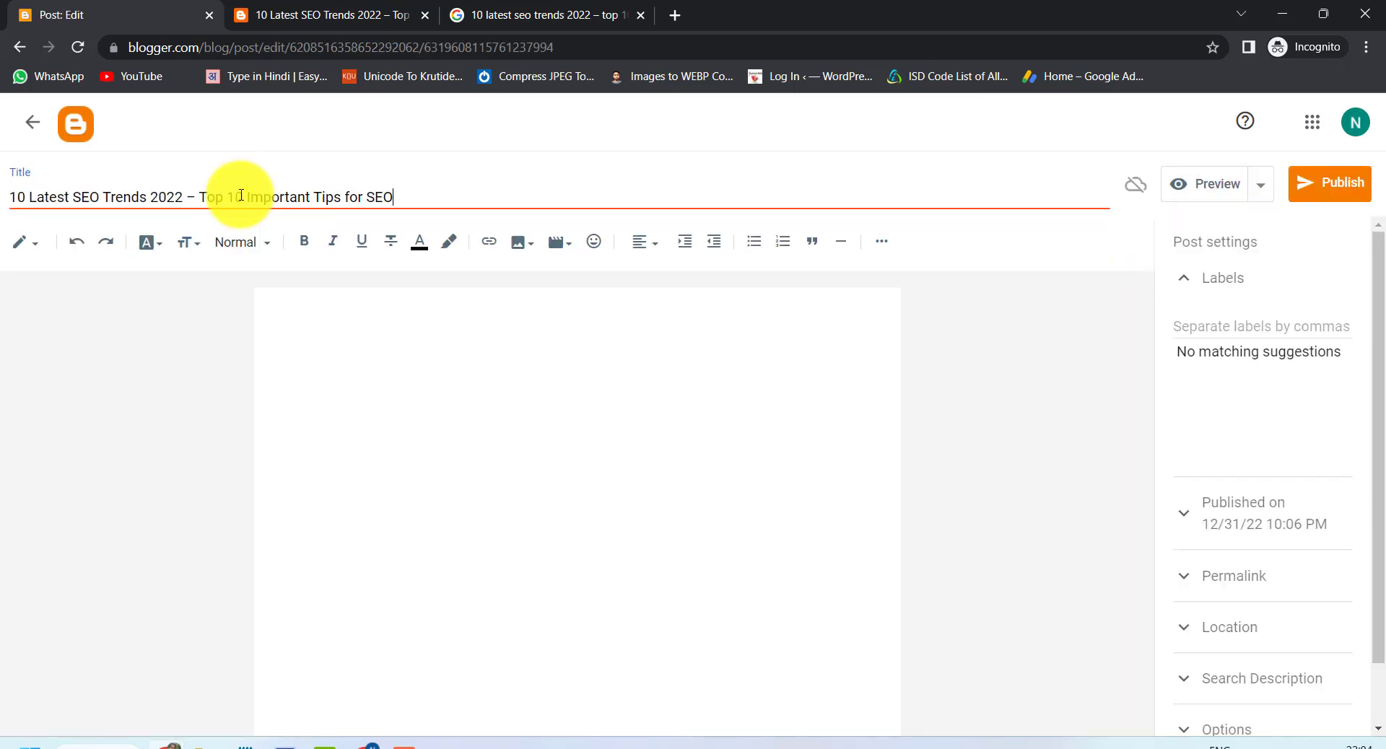
{"action": "key", "text": "BackSpace"}
{"action": "key", "text": "BackSpace"}
{"action": "type", "text": "7"}
{"action": "left_click", "coordinate": [183, 196]}
{"action": "key", "text": "BackSpace"}
{"action": "type", "text": "3"}
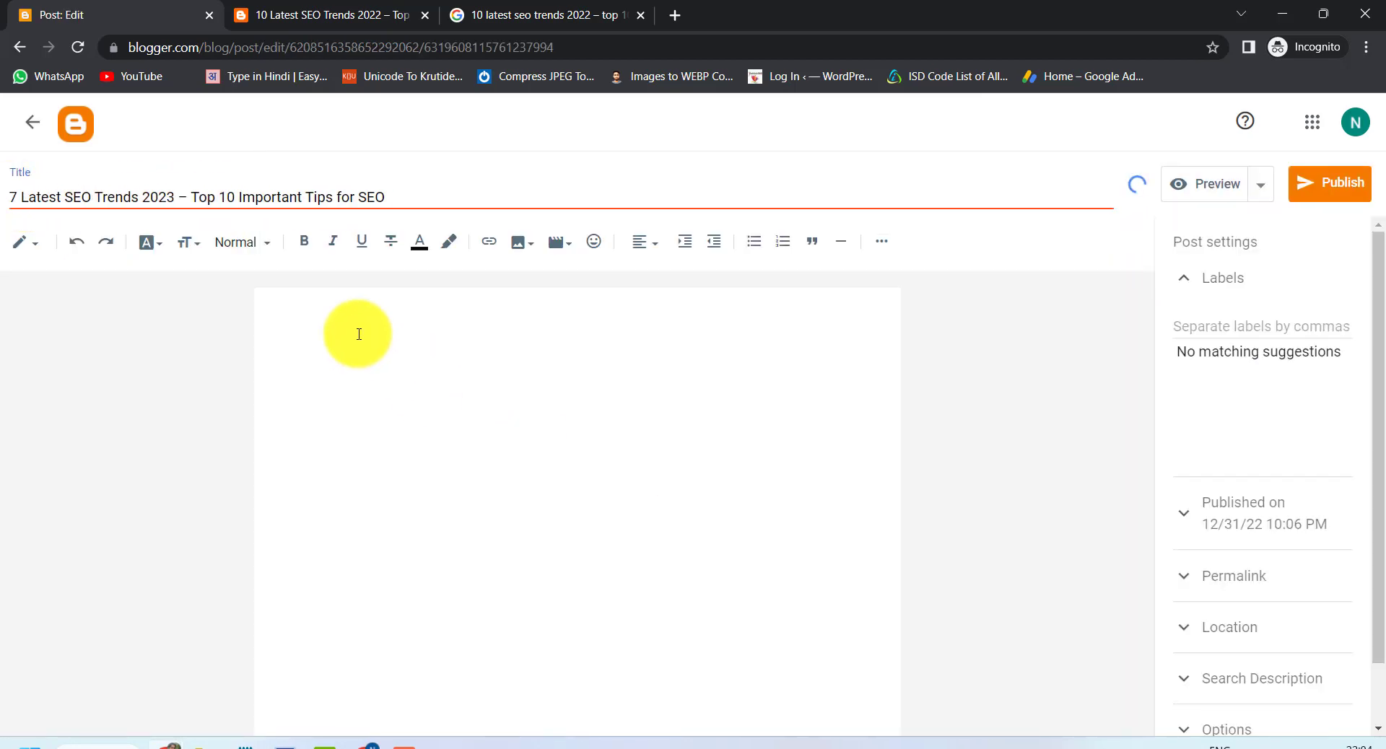
Paste the article into the post body, search it for 2022, and remove the trailing paragraph
{"action": "left_click", "coordinate": [366, 312]}
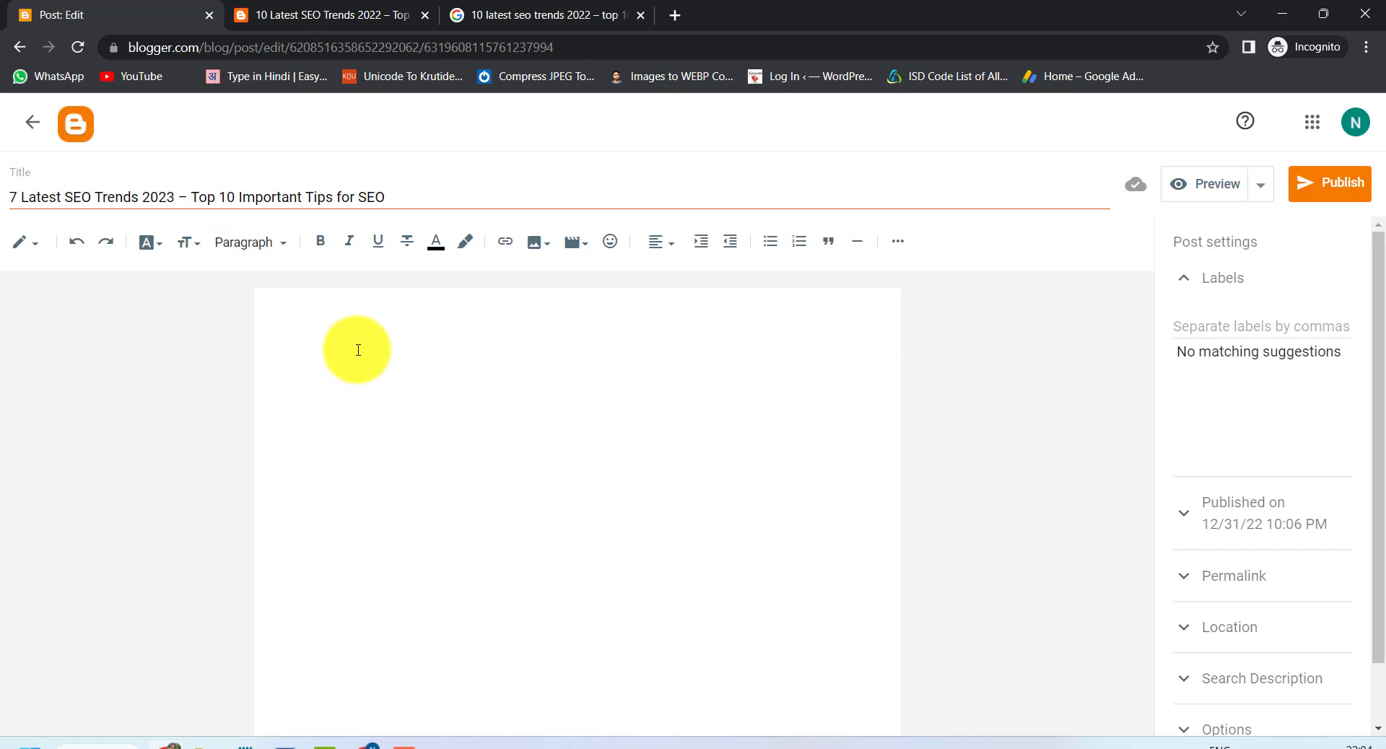
{"action": "key", "text": "ctrl+v"}
{"action": "key", "text": "ctrl+f"}
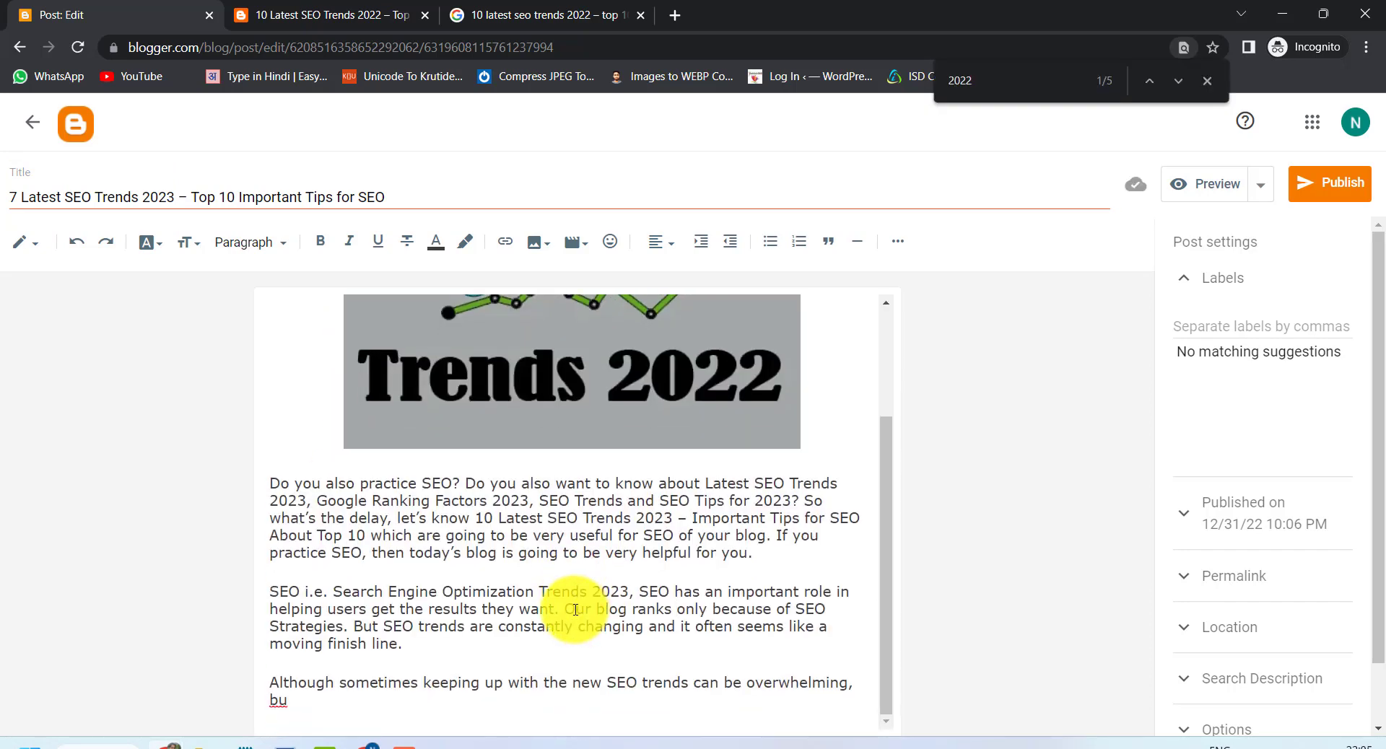
{"action": "key", "text": "ctrl+z"}
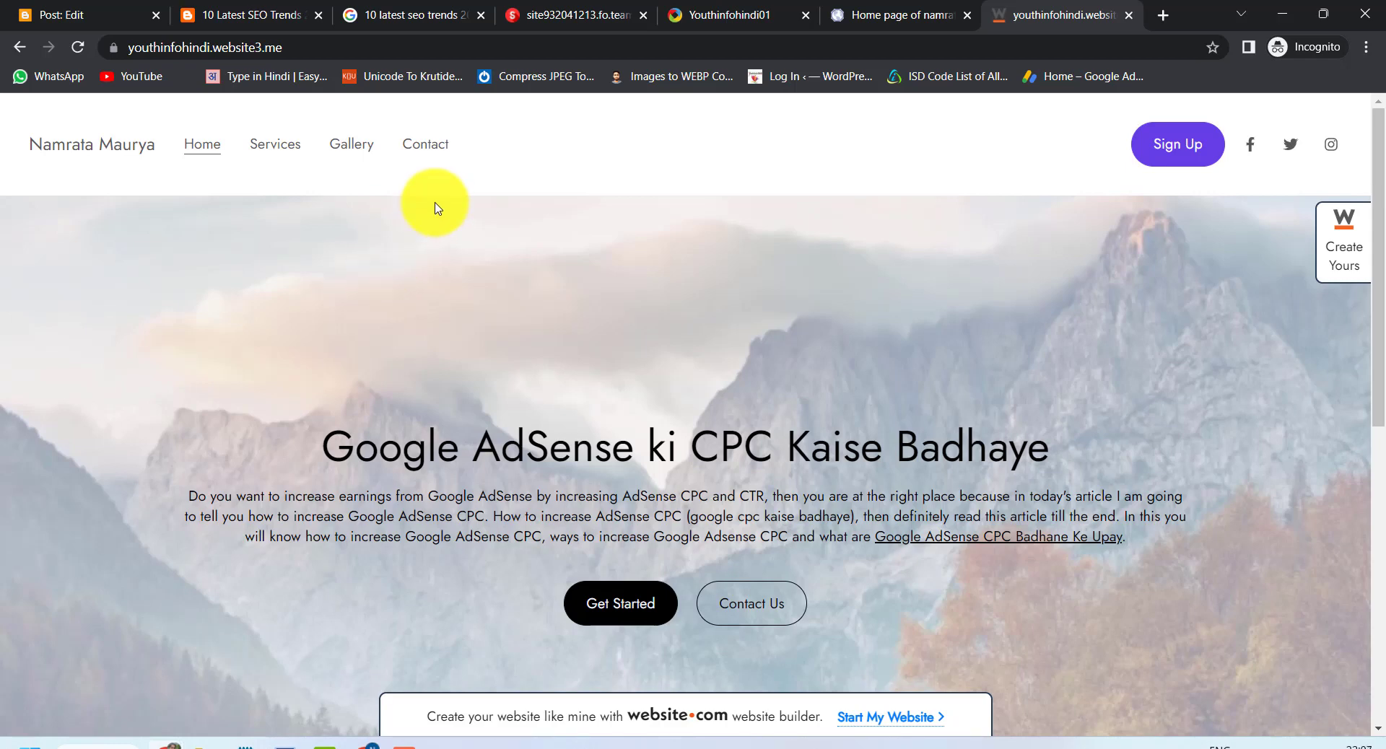
Review the jouwweb, GeoCities and website3.me sites, then copy the youthinfohindi.website3.me address for the editor
{"action": "scroll", "coordinate": [721, 412], "scroll_direction": "down", "scroll_amount": 4}
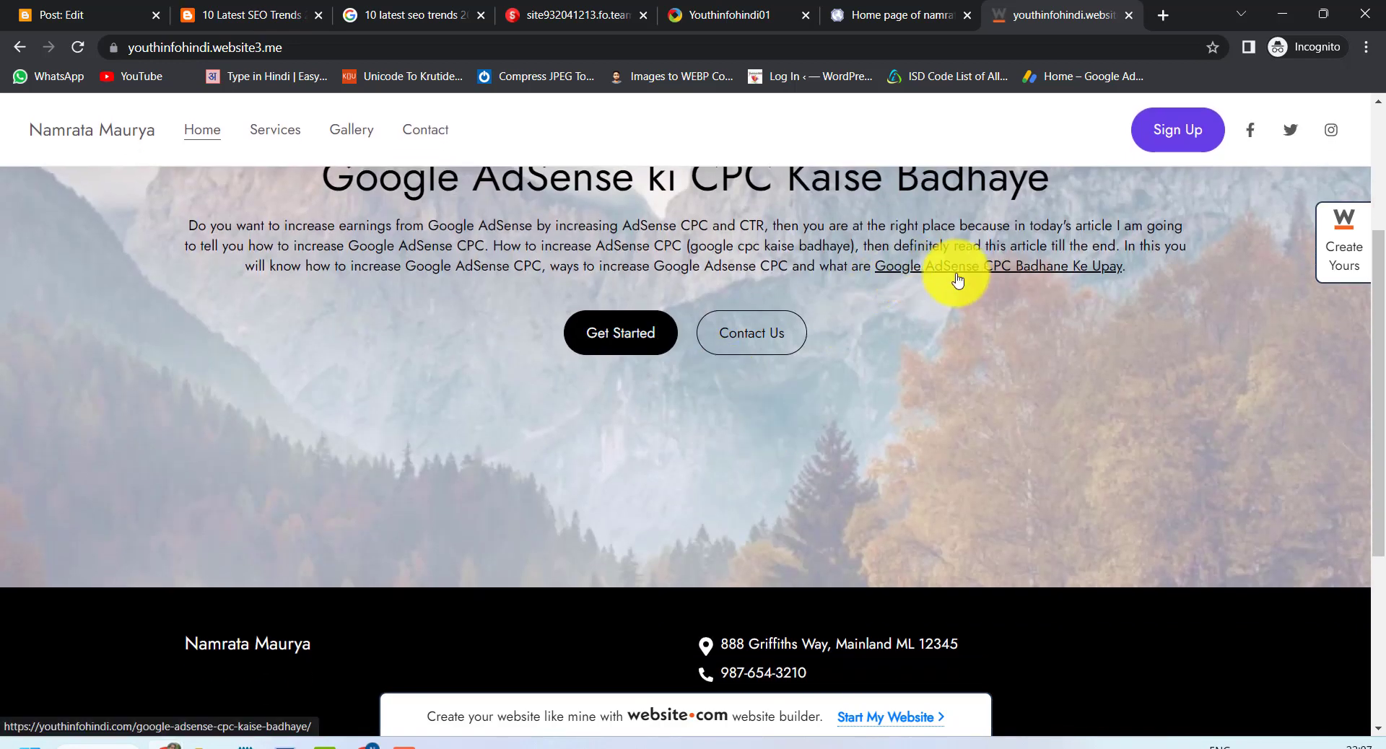
{"action": "left_click", "coordinate": [722, 15]}
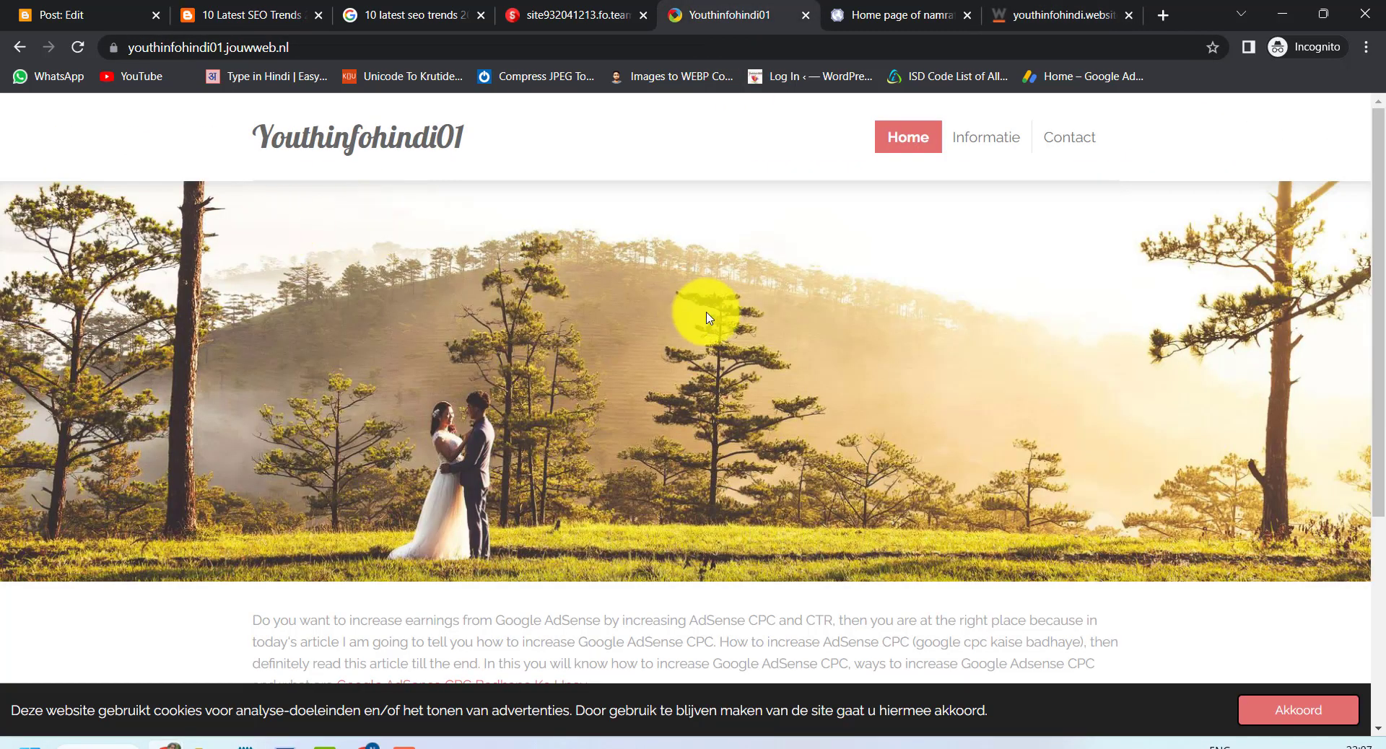
{"action": "scroll", "coordinate": [794, 496], "scroll_direction": "down", "scroll_amount": 4}
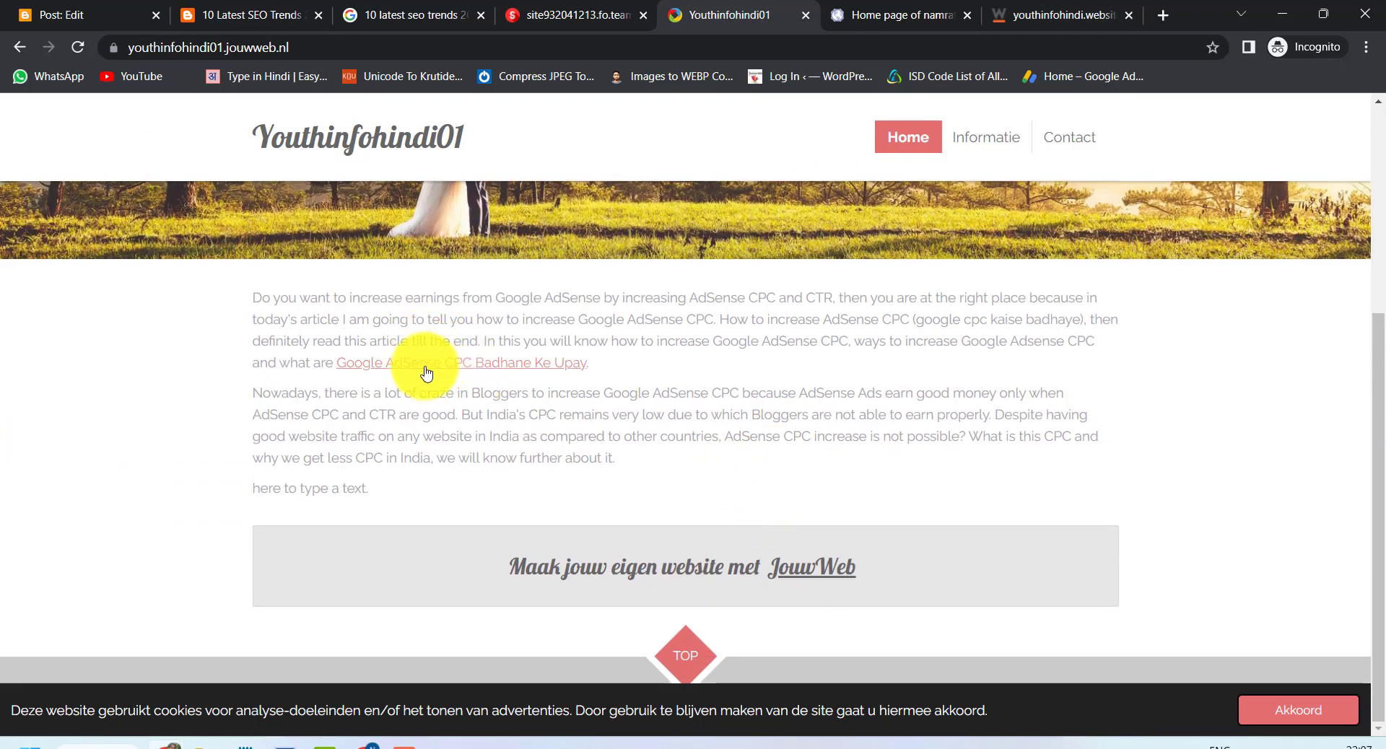
{"action": "left_click", "coordinate": [893, 13]}
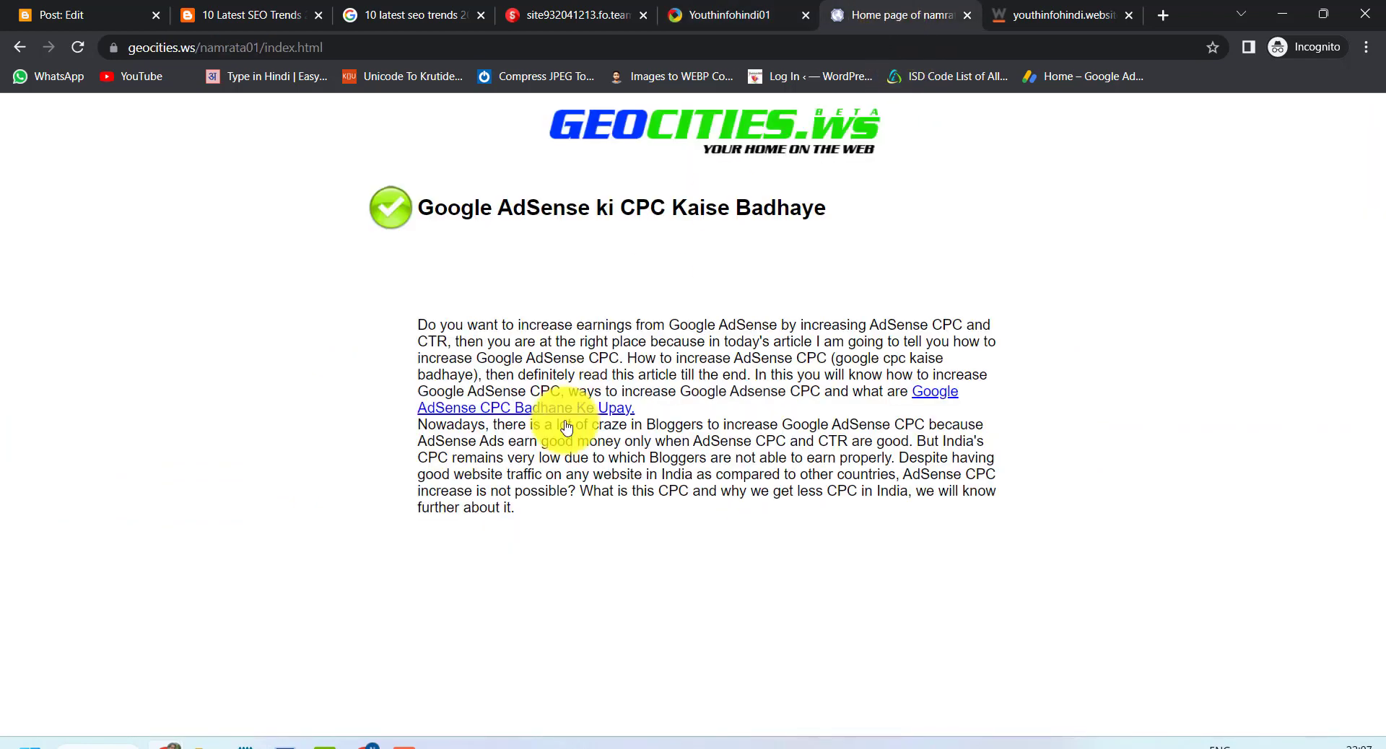
{"action": "left_click", "coordinate": [1051, 6]}
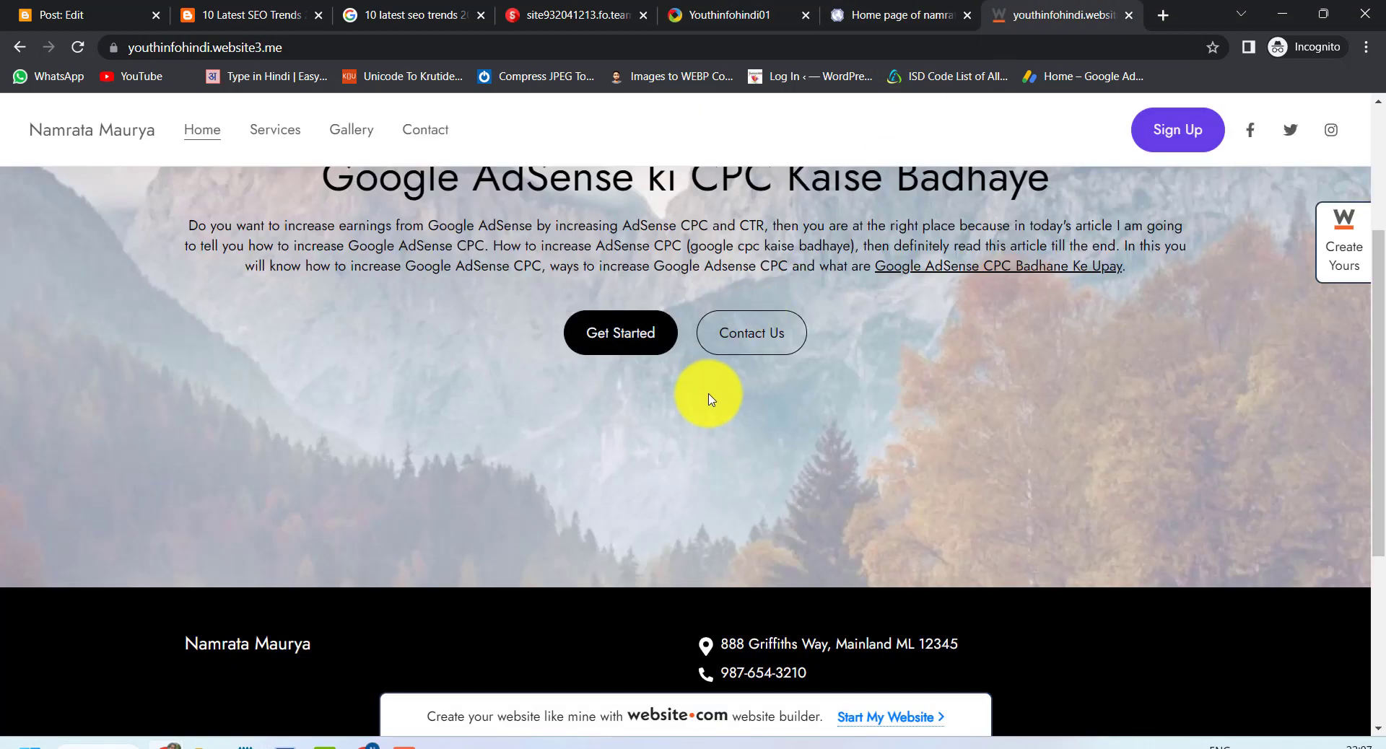
{"action": "scroll", "coordinate": [964, 371], "scroll_direction": "up", "scroll_amount": 3}
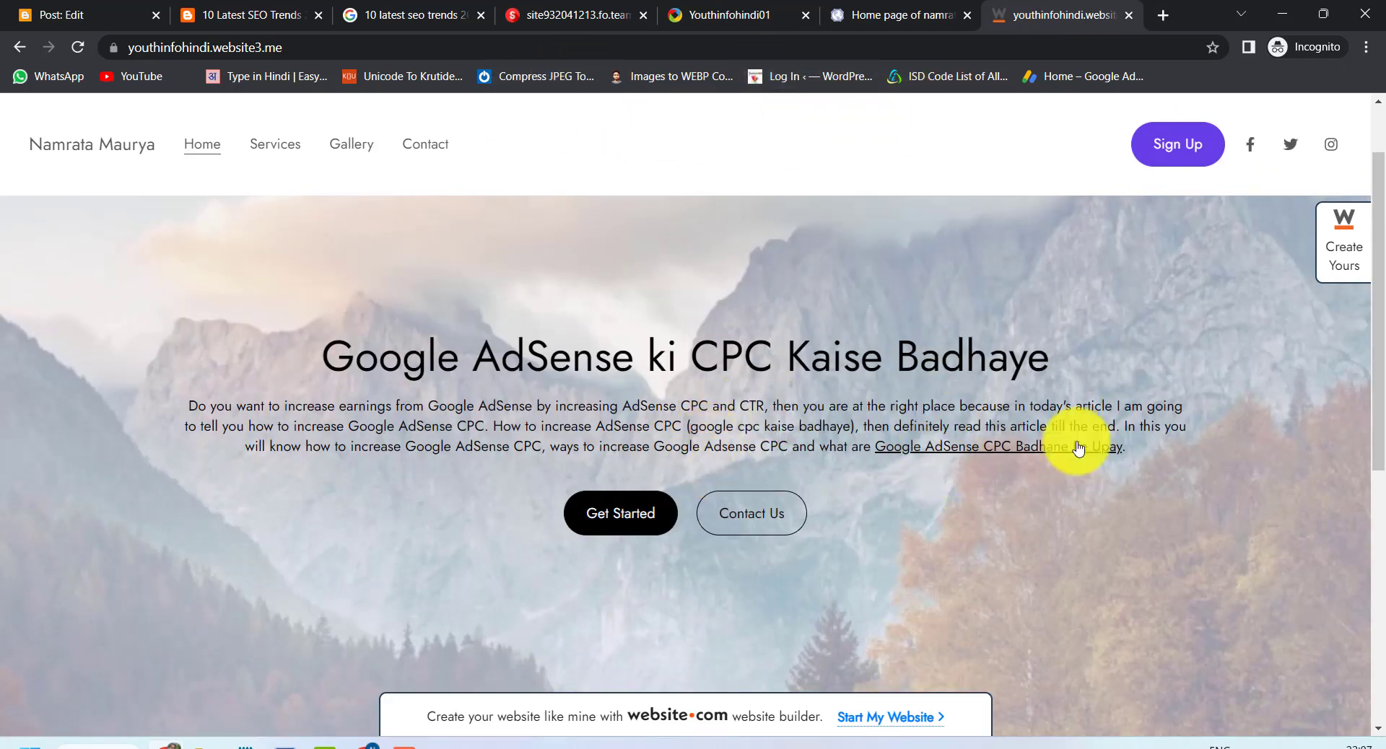
{"action": "left_click", "coordinate": [310, 47]}
{"action": "key", "text": "ctrl+c"}
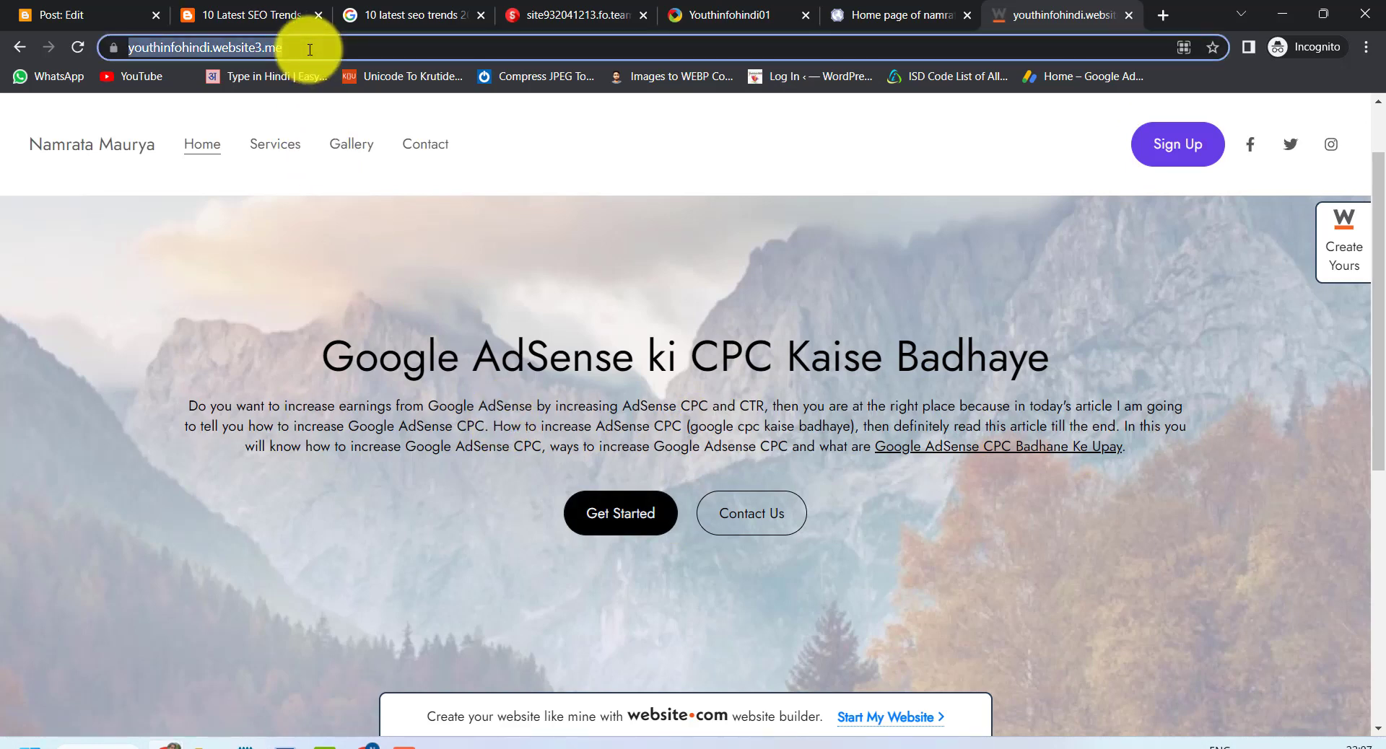
{"action": "left_click", "coordinate": [98, 16]}
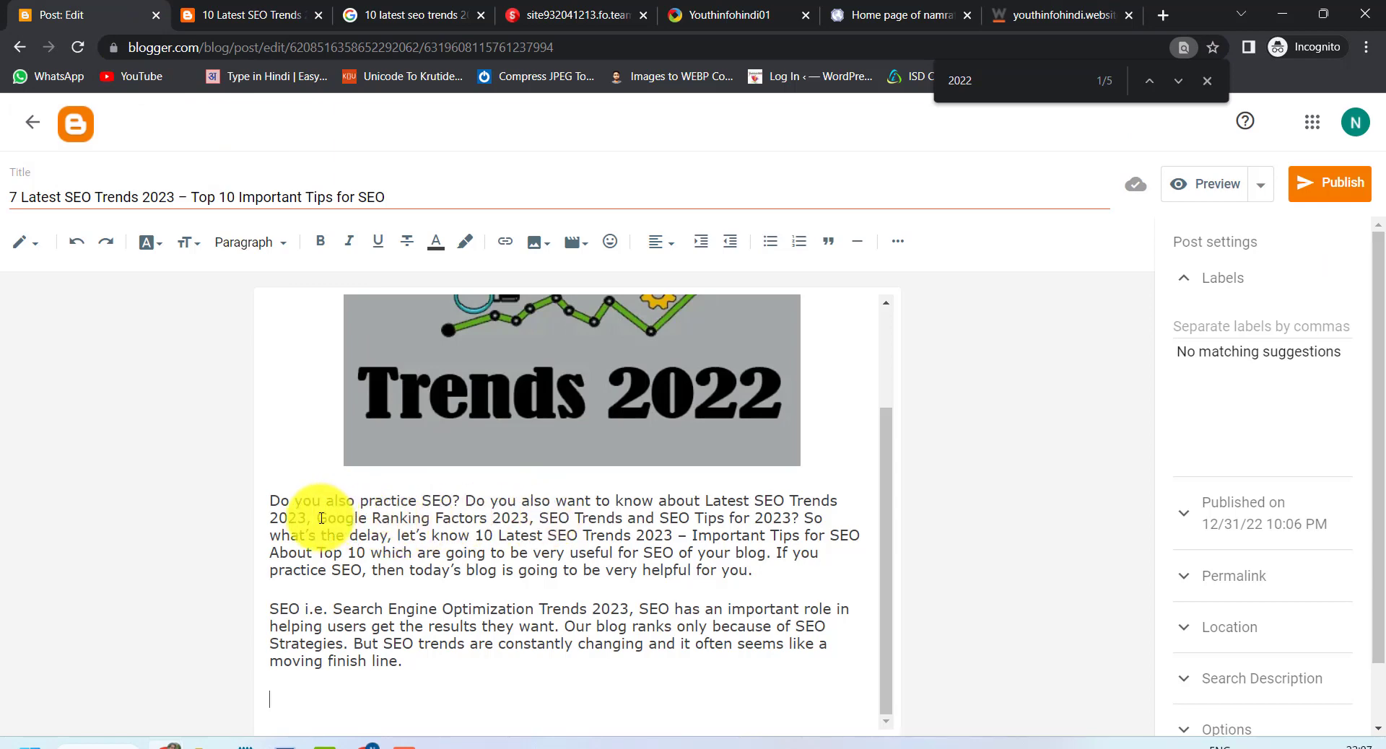
Link 'Google Ranking Factors 2023' to the website3.me address, opening in a new window
{"action": "left_click_drag", "start_coordinate": [317, 519], "coordinate": [530, 517]}
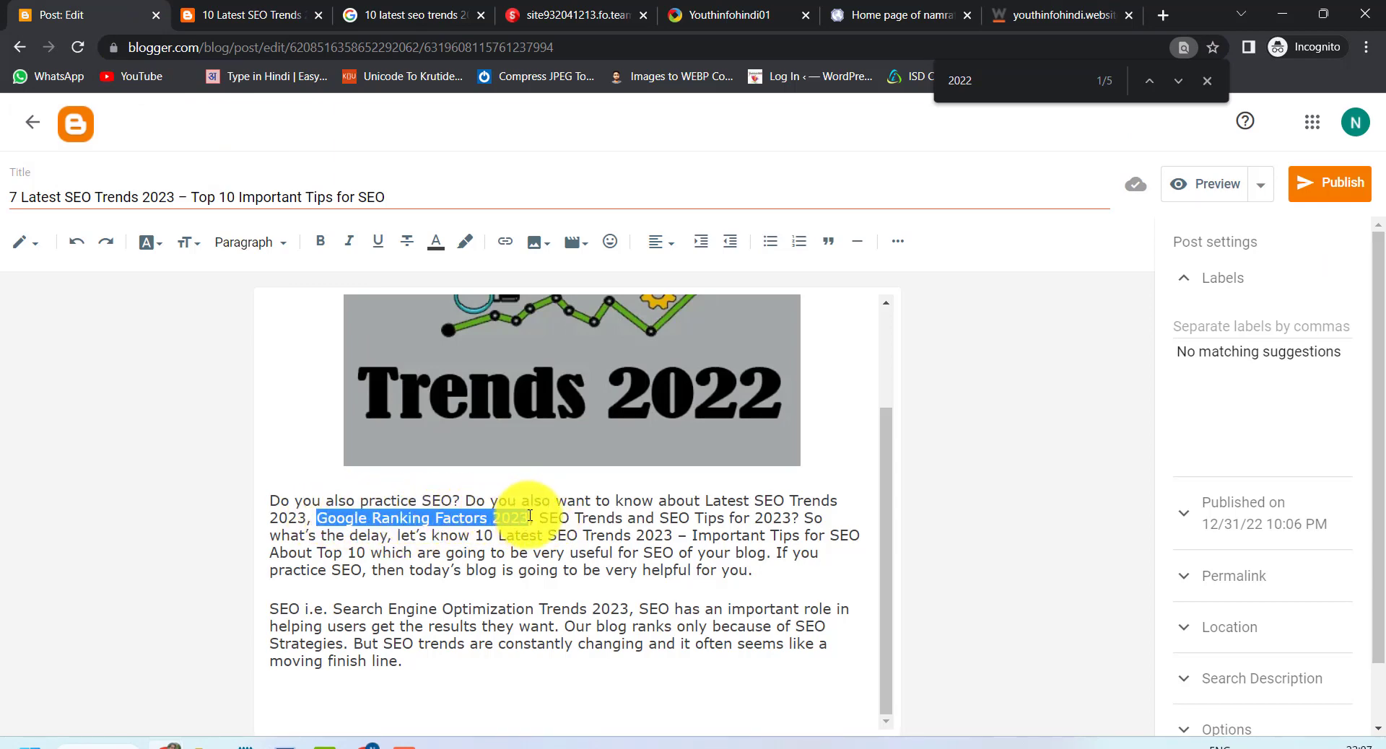
{"action": "left_click", "coordinate": [505, 241]}
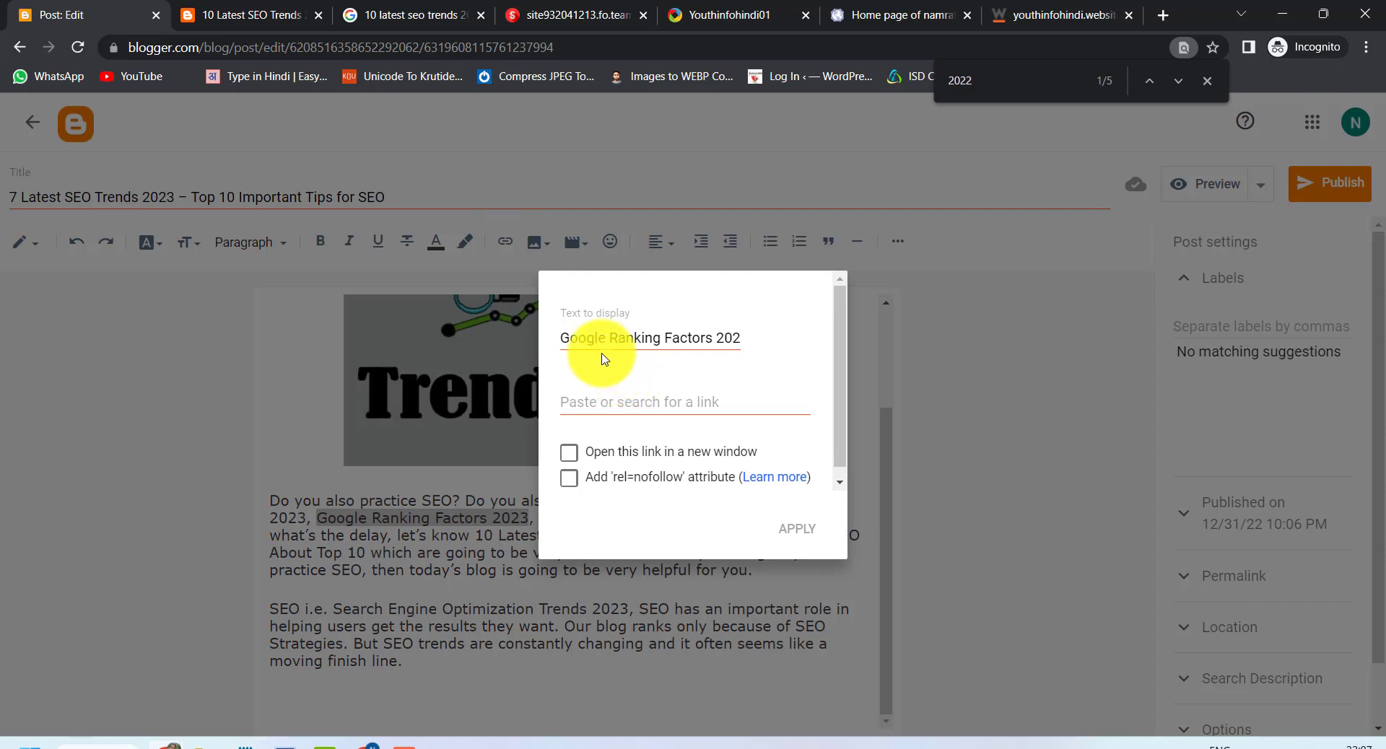
{"action": "left_click", "coordinate": [605, 405]}
{"action": "key", "text": "ctrl+v"}
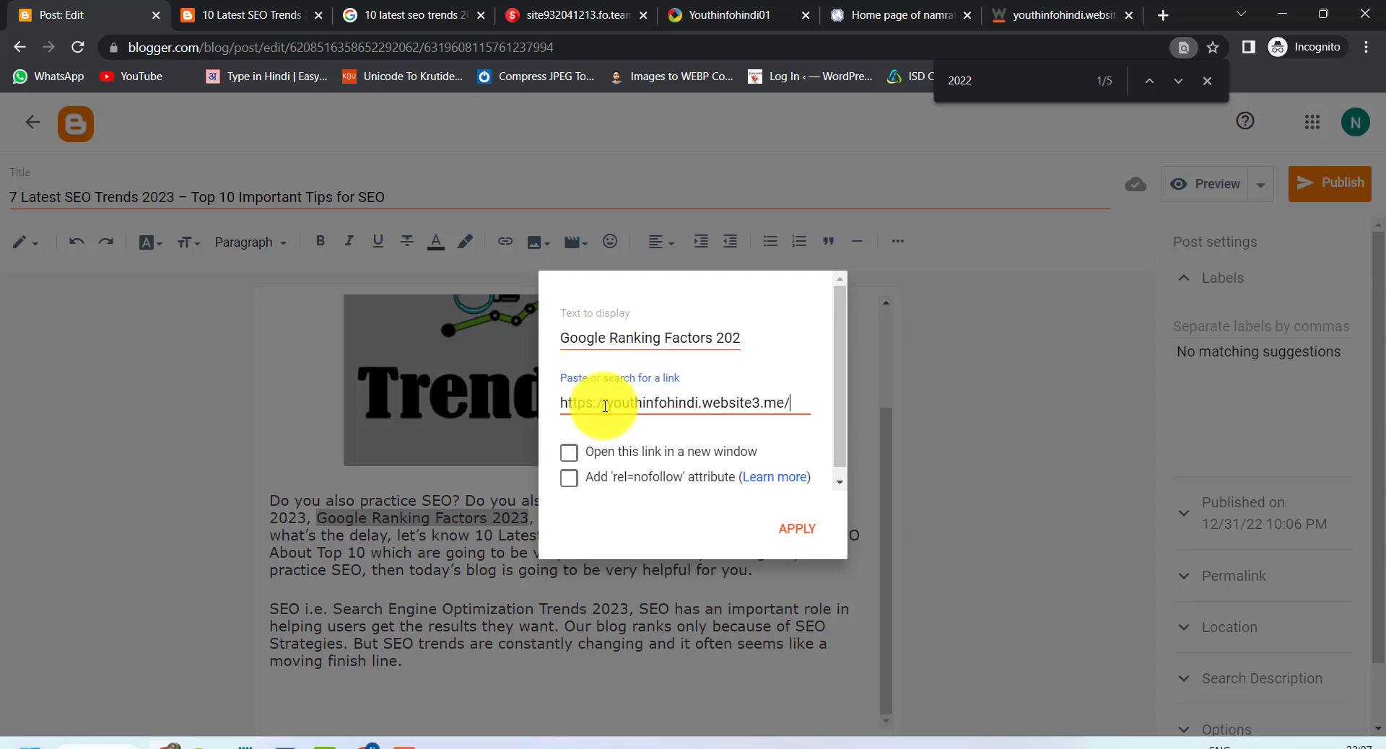
{"action": "left_click", "coordinate": [569, 453]}
{"action": "left_click", "coordinate": [803, 535]}
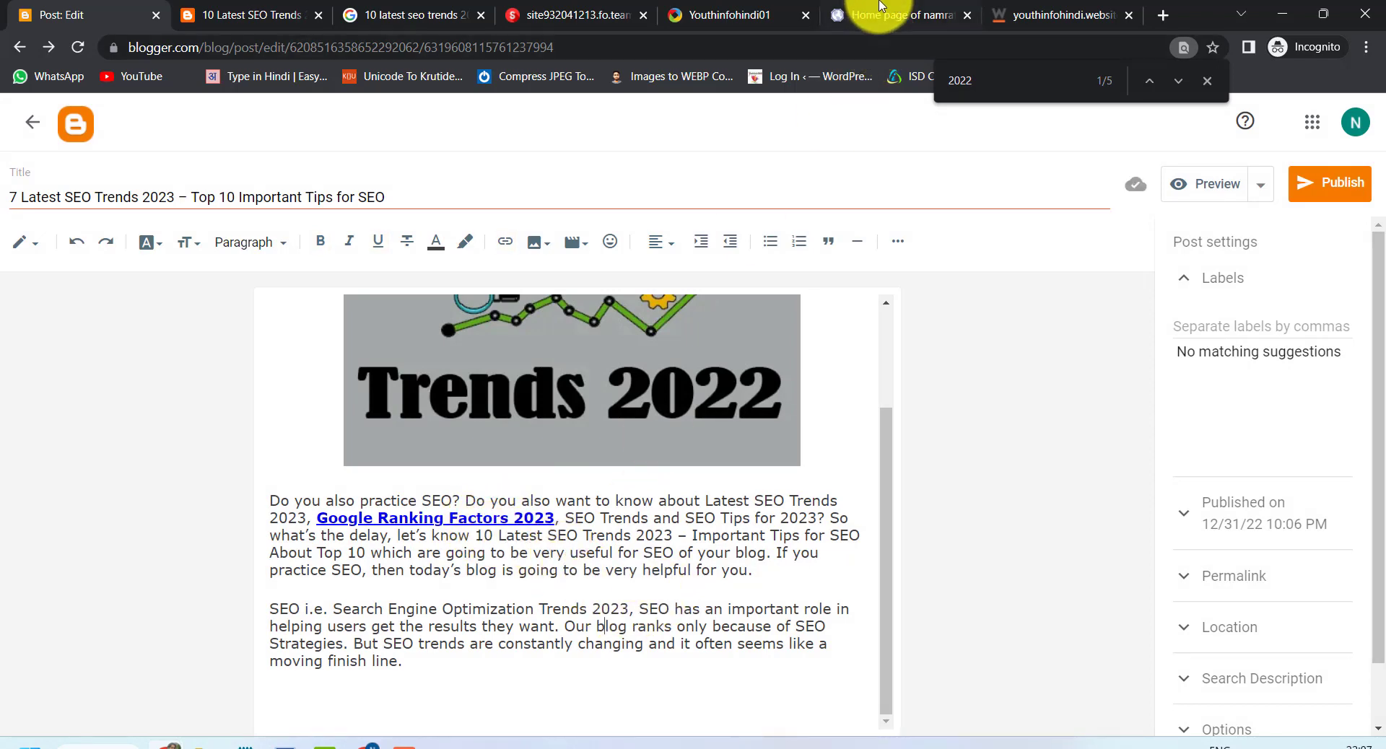
Copy the jouwweb.nl address and link 'Trends 2023' in the second paragraph to it, opening in a new window
{"action": "left_click", "coordinate": [730, 15]}
{"action": "left_click", "coordinate": [420, 46]}
{"action": "key", "text": "ctrl+c"}
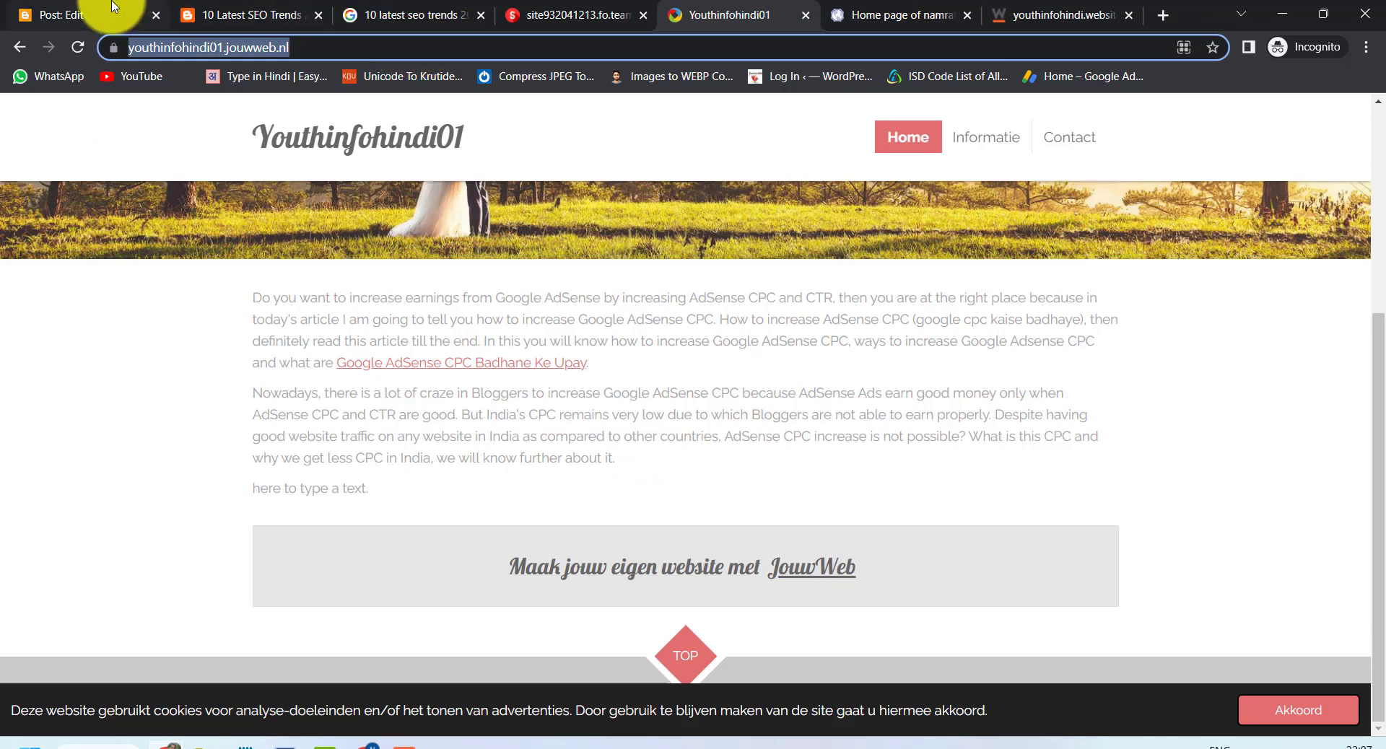
{"action": "left_click", "coordinate": [93, 14]}
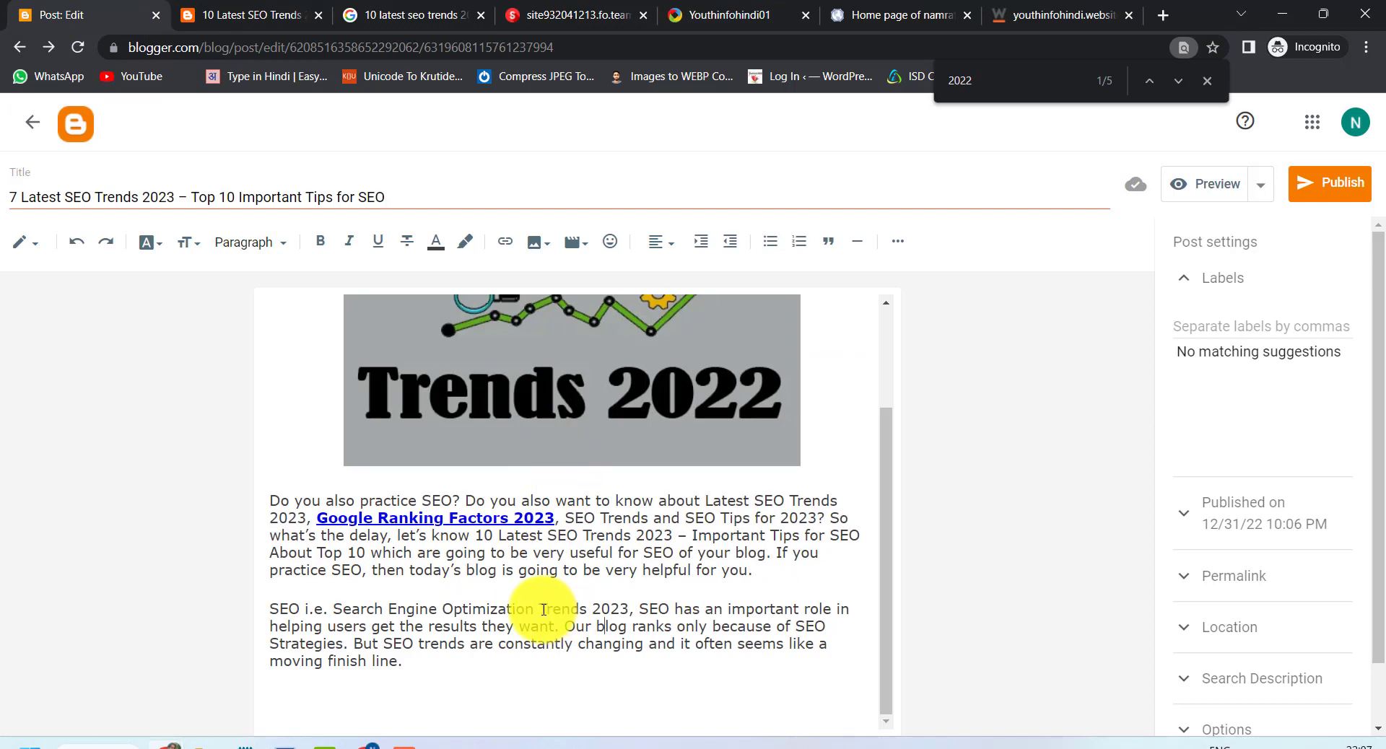
{"action": "left_click_drag", "start_coordinate": [547, 609], "coordinate": [629, 610]}
{"action": "left_click_drag", "start_coordinate": [540, 610], "coordinate": [625, 610]}
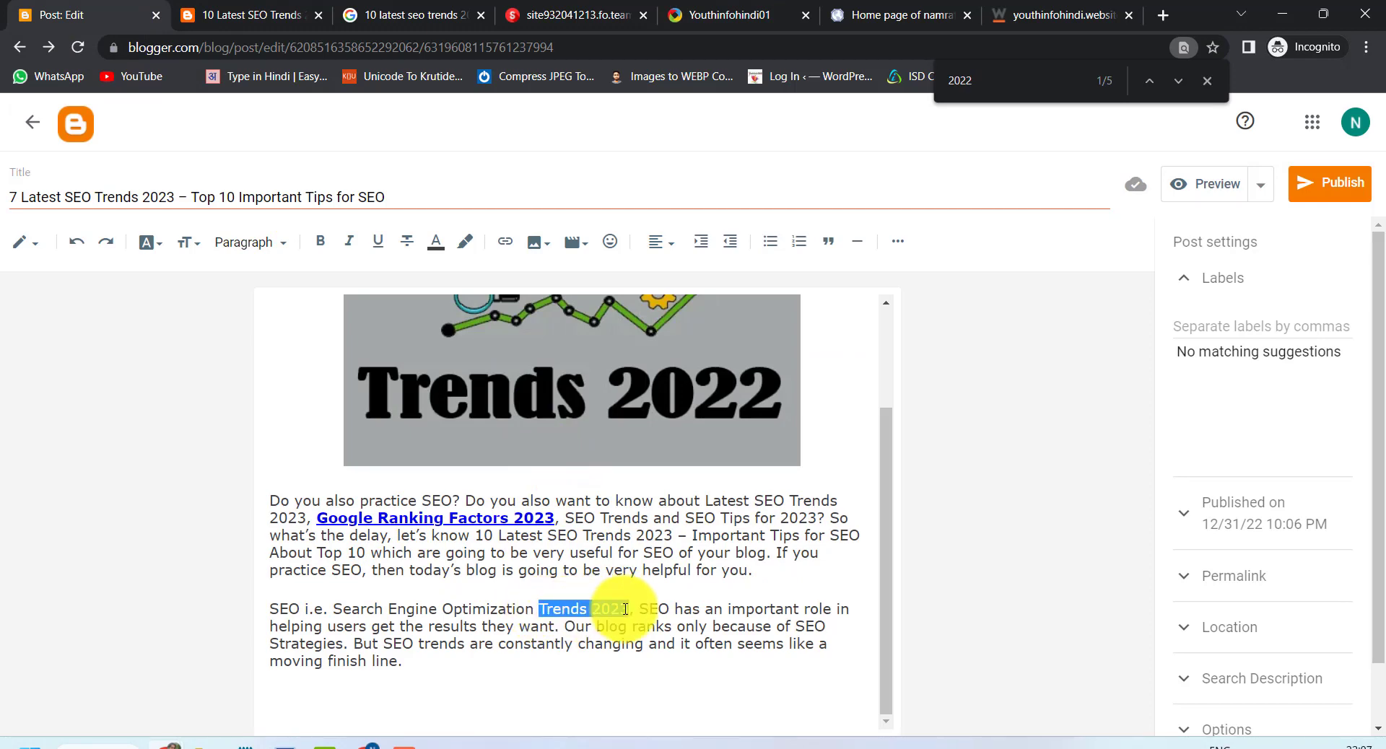
{"action": "left_click", "coordinate": [505, 241]}
{"action": "left_click", "coordinate": [619, 402]}
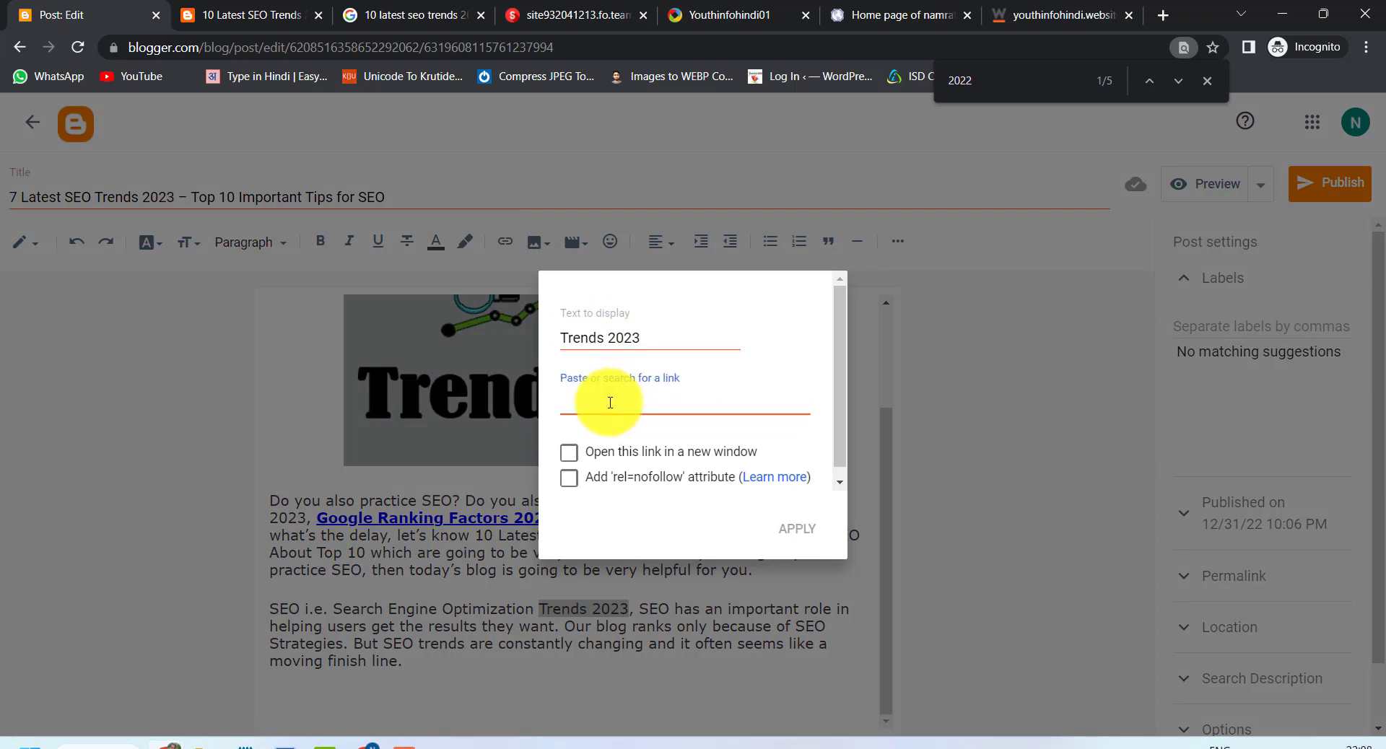
{"action": "key", "text": "ctrl+v"}
{"action": "left_click", "coordinate": [569, 452]}
{"action": "left_click", "coordinate": [797, 529]}
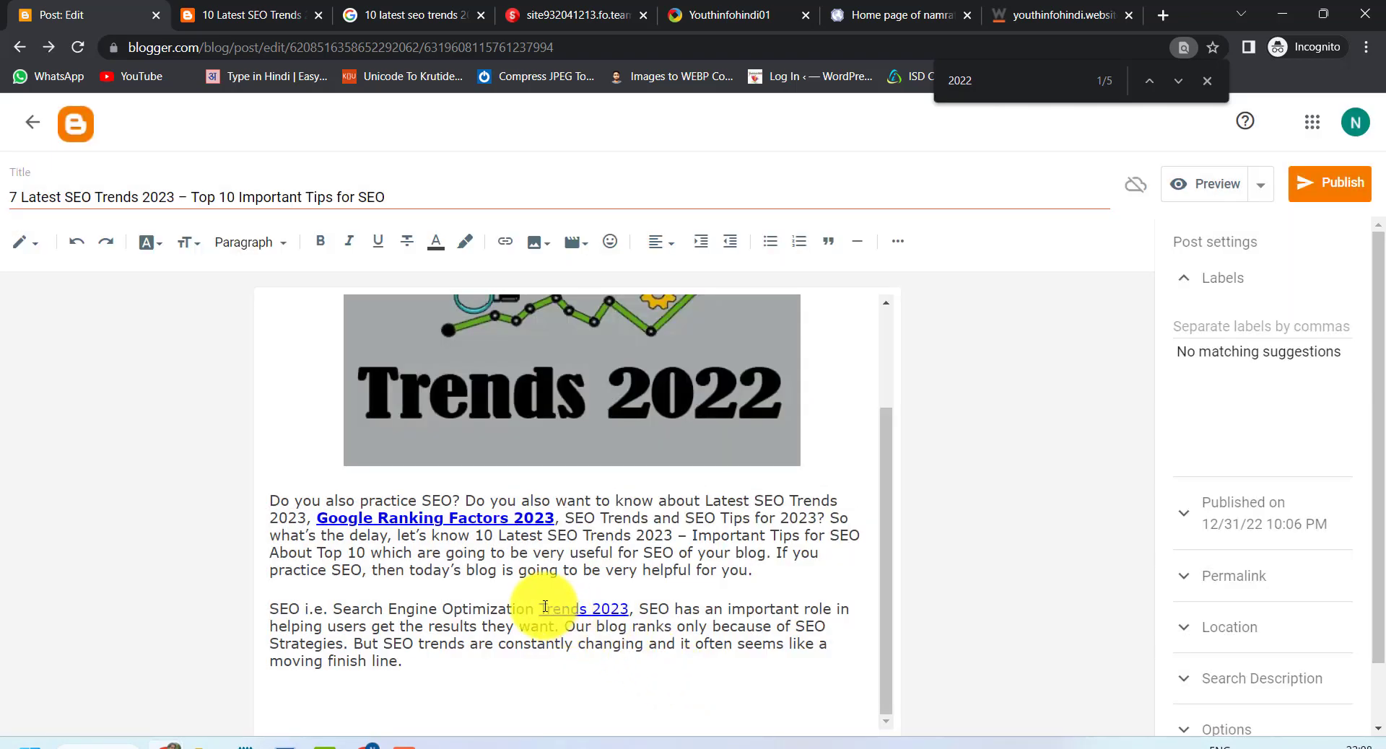
{"action": "left_click_drag", "start_coordinate": [538, 610], "coordinate": [630, 597]}
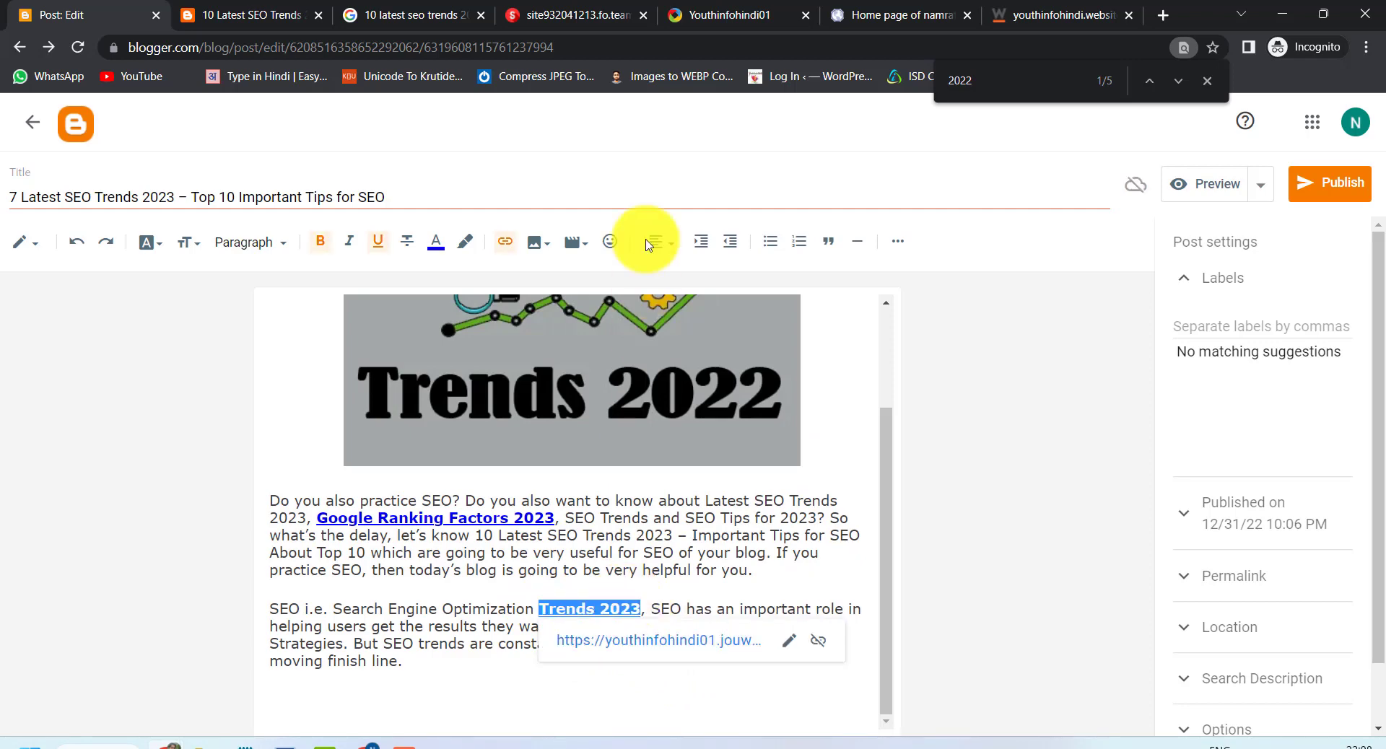
{"action": "left_click", "coordinate": [586, 16]}
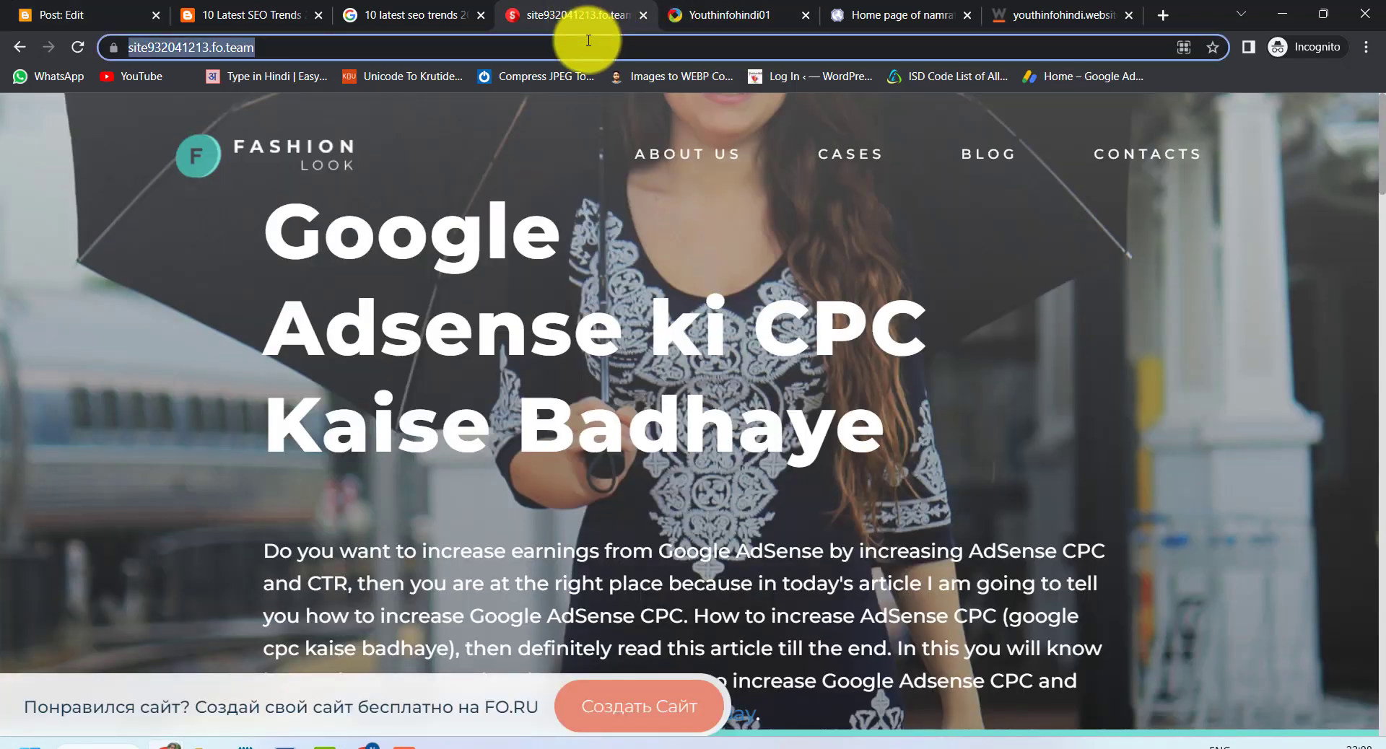
{"action": "left_click", "coordinate": [76, 15]}
{"action": "left_click", "coordinate": [427, 683]}
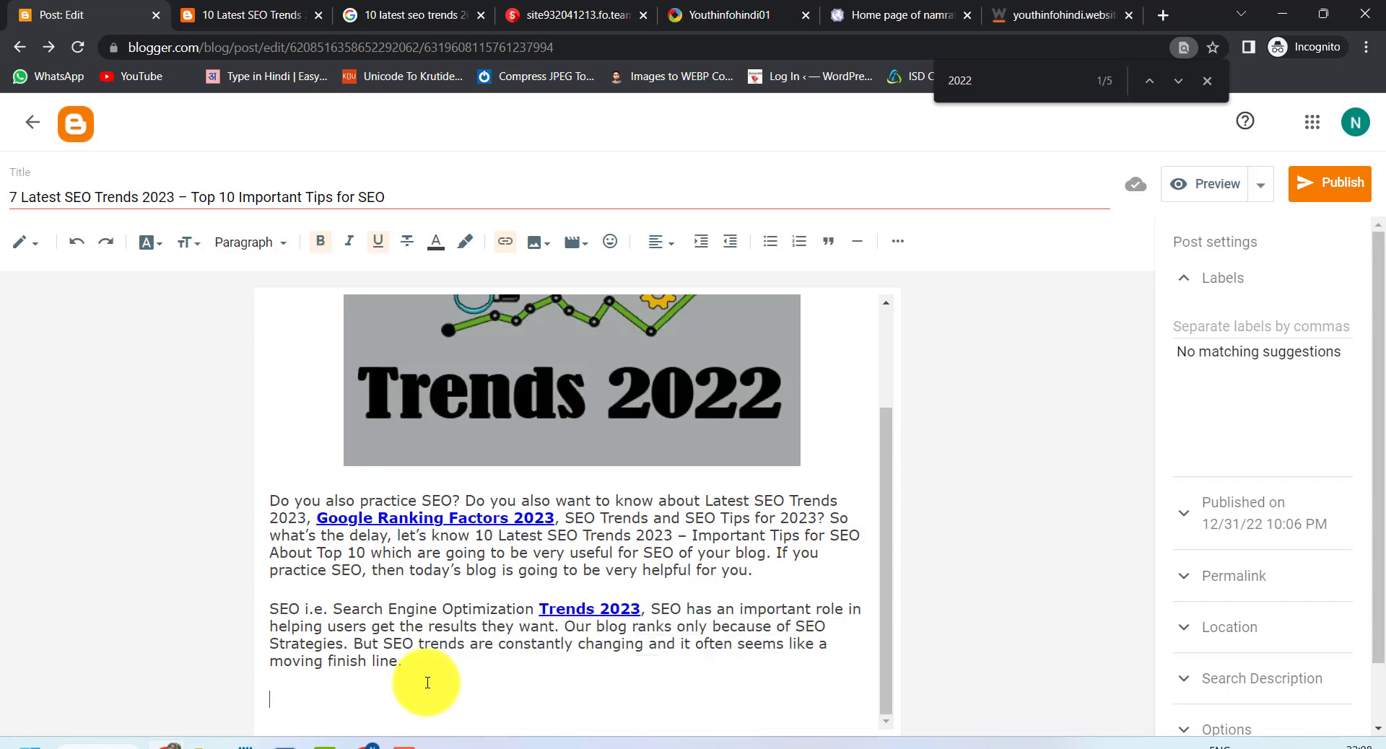
{"action": "type", "text": "https://site932041213.fo.team/"}
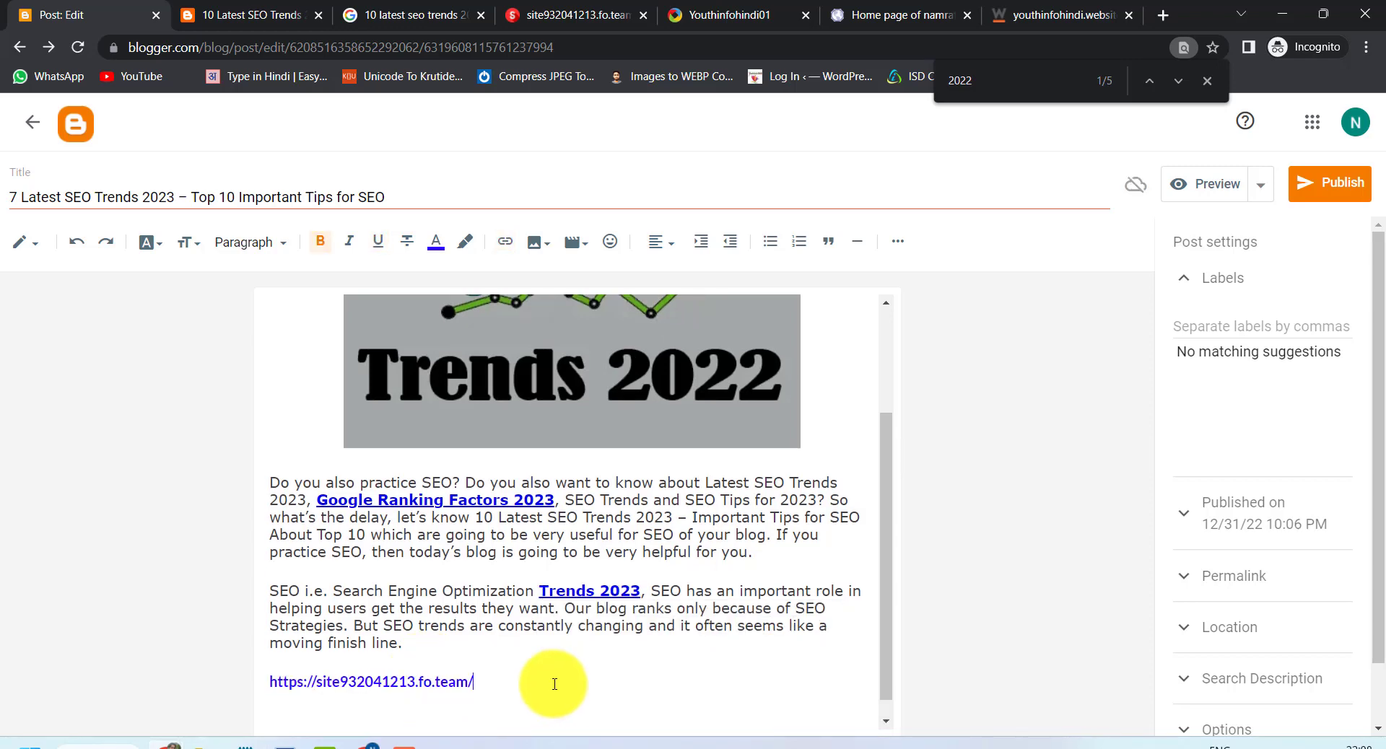
Add the Blogging label, publish '7 Latest SEO Trends 2023', and open the live post in a new tab
{"action": "left_click", "coordinate": [1216, 326]}
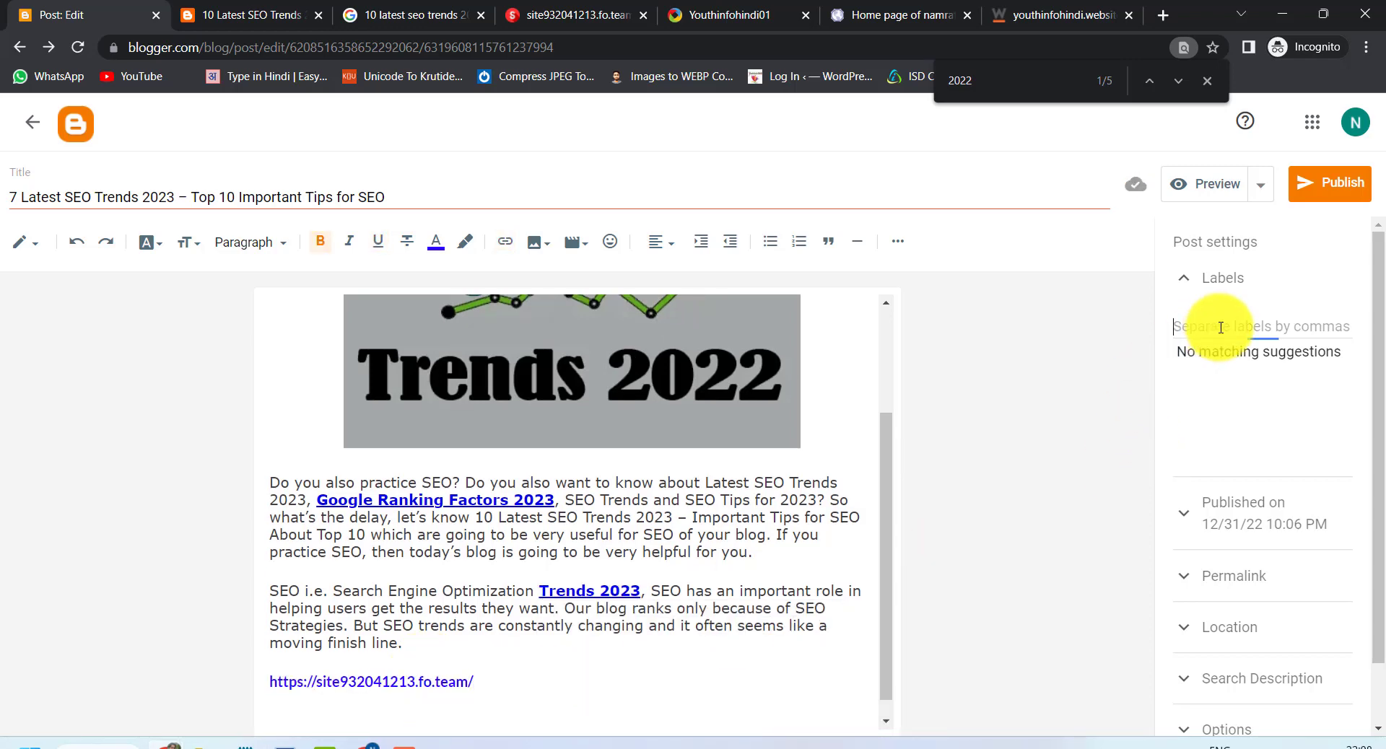
{"action": "left_click", "coordinate": [1213, 380]}
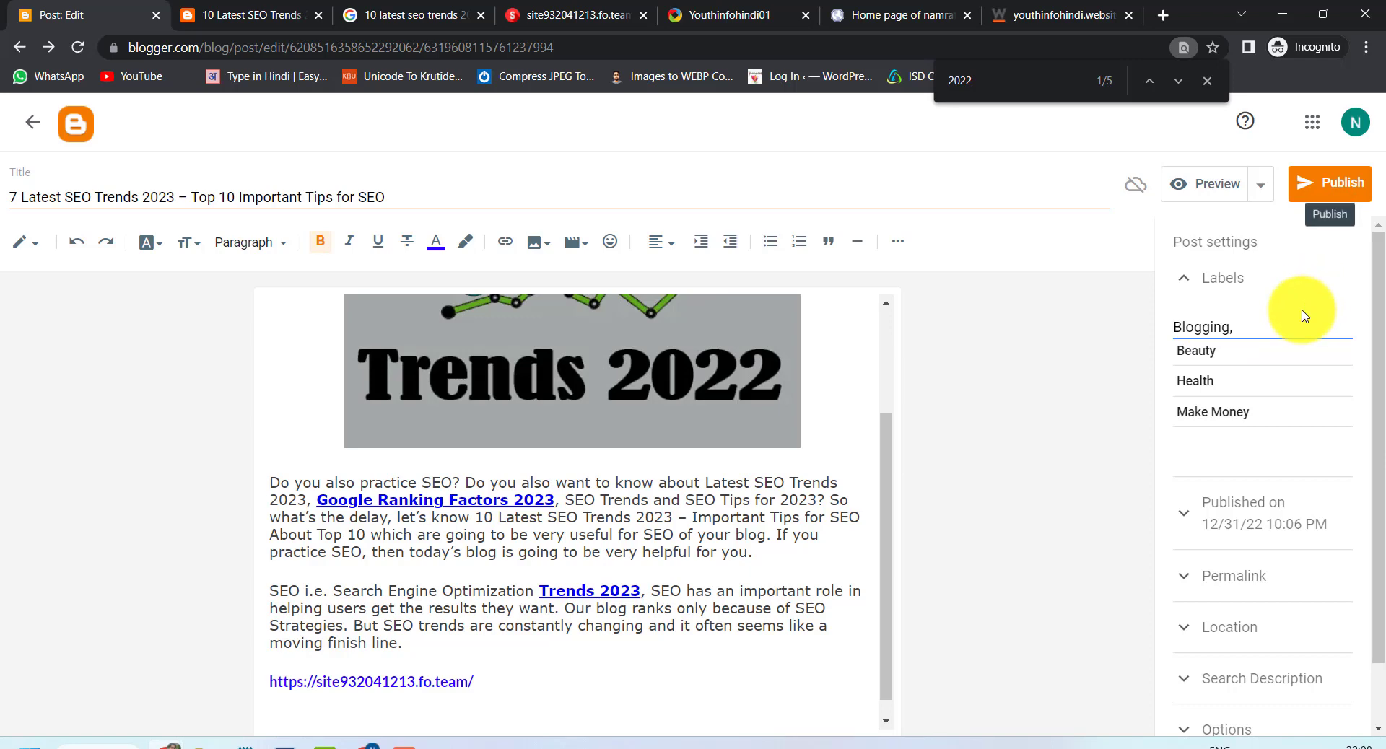
{"action": "left_click", "coordinate": [1337, 190]}
{"action": "left_click", "coordinate": [756, 455]}
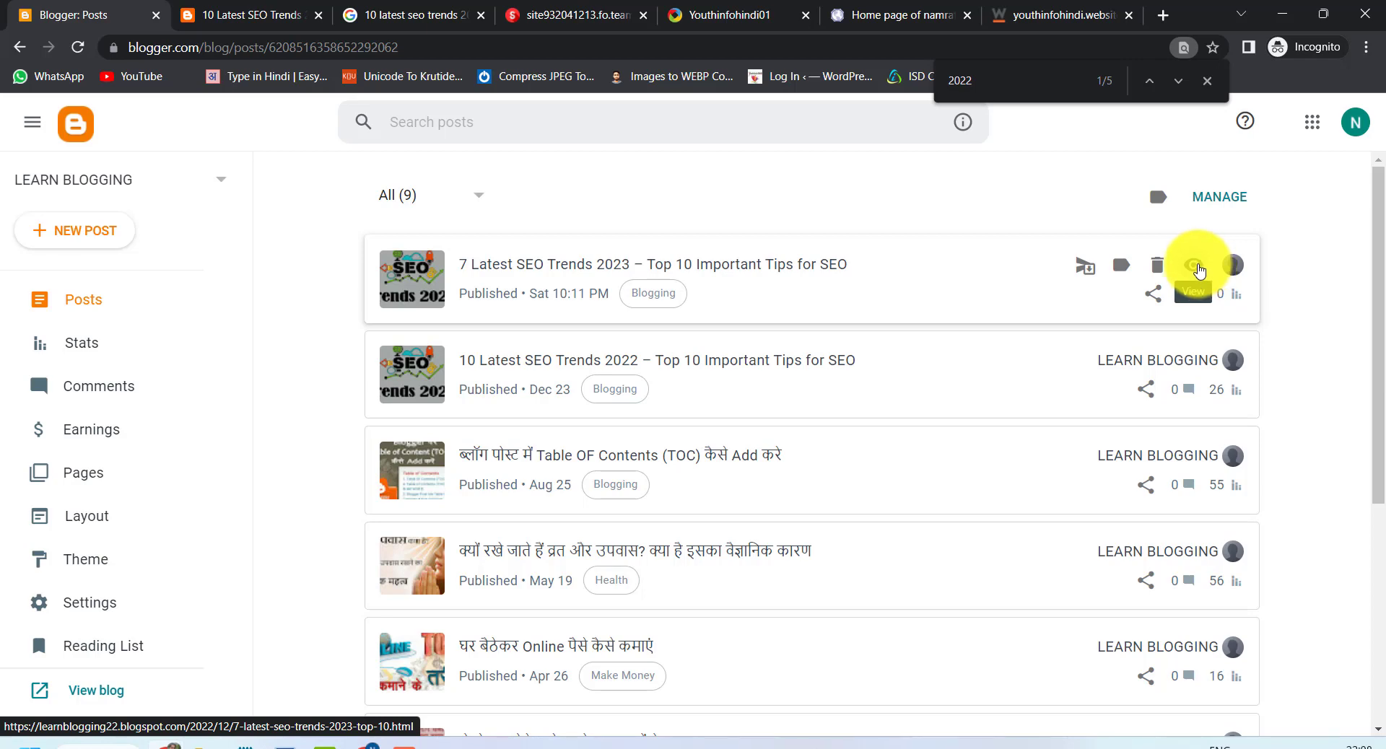
{"action": "right_click", "coordinate": [1198, 271]}
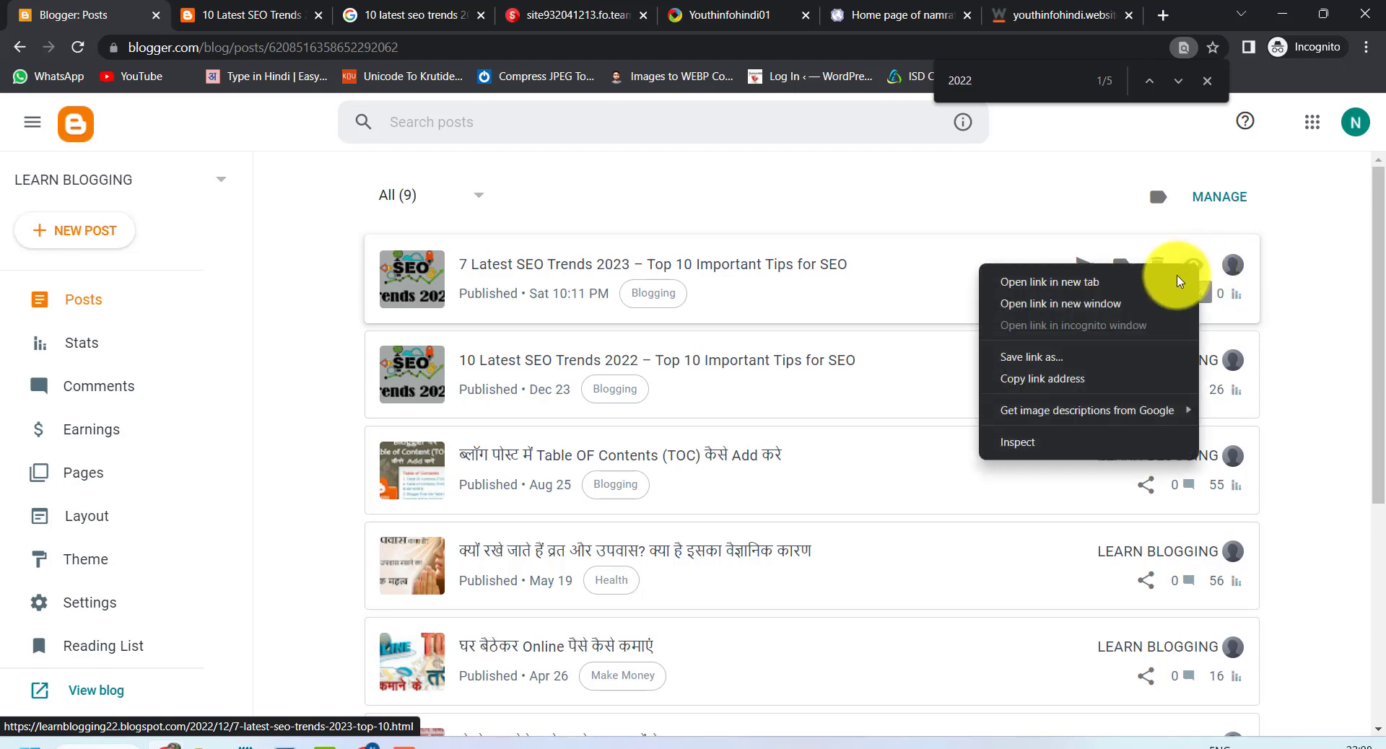
{"action": "left_click", "coordinate": [1155, 276]}
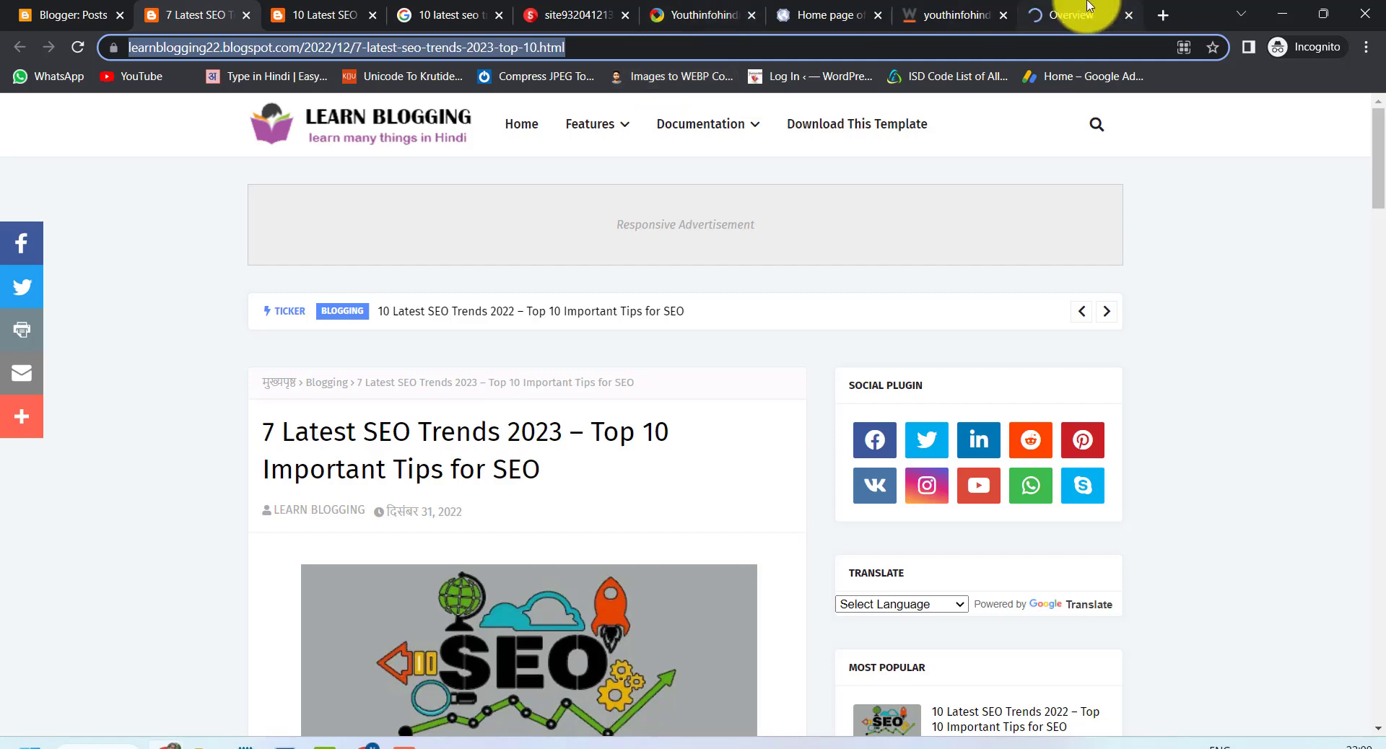
Inspect the new post's URL in Search Console, request indexing, and run the live URL test
{"action": "left_click", "coordinate": [1061, 15]}
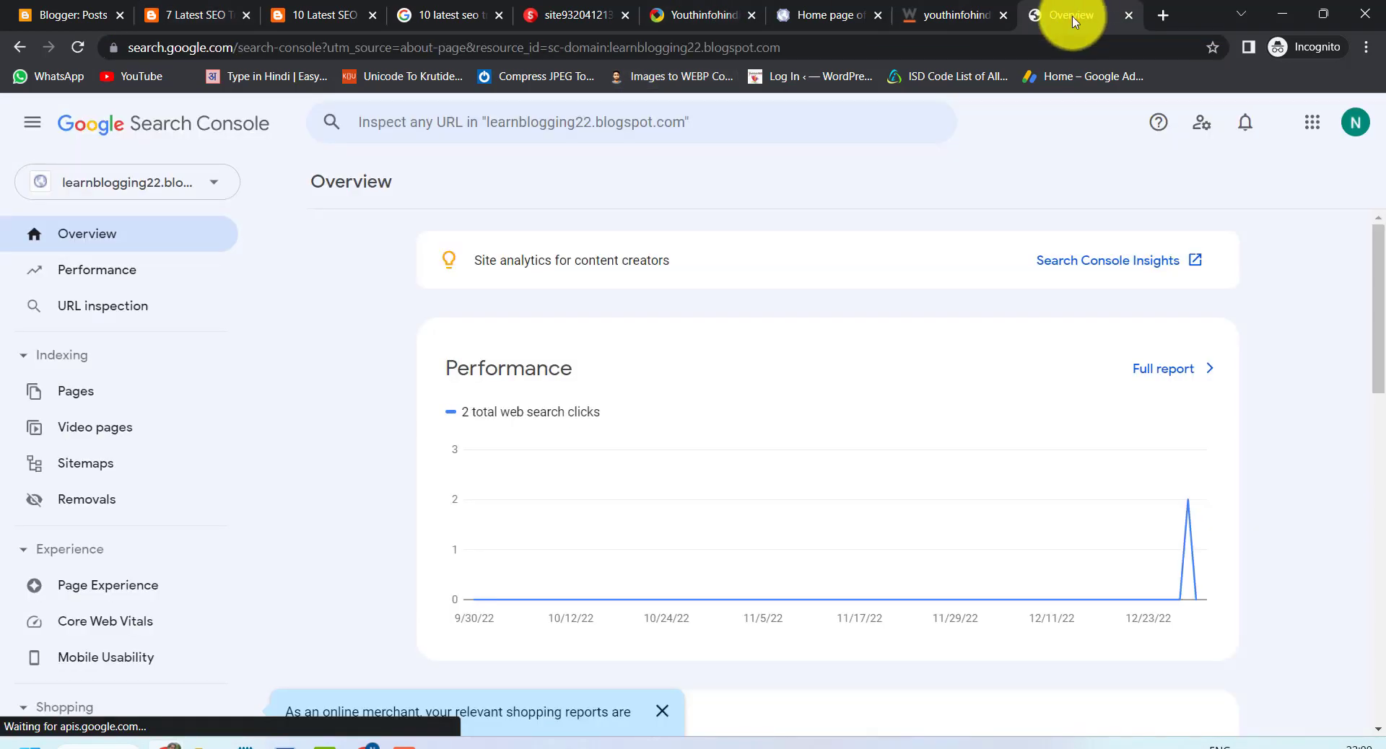
{"action": "left_click", "coordinate": [495, 124]}
{"action": "type", "text": "https://learnblogging22.blogspot.com/2022/12/7-latest-seo-trends-2023-top-10.html"}
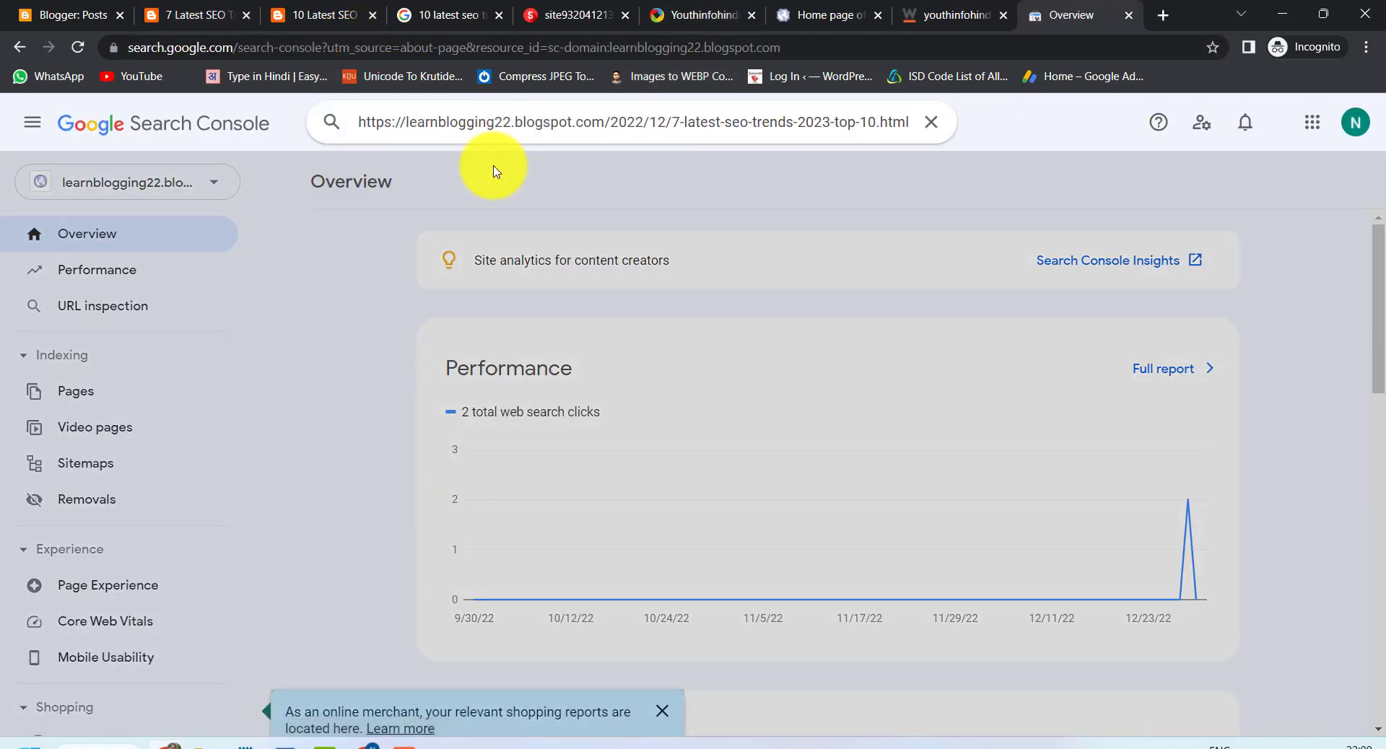
{"action": "key", "text": "Return"}
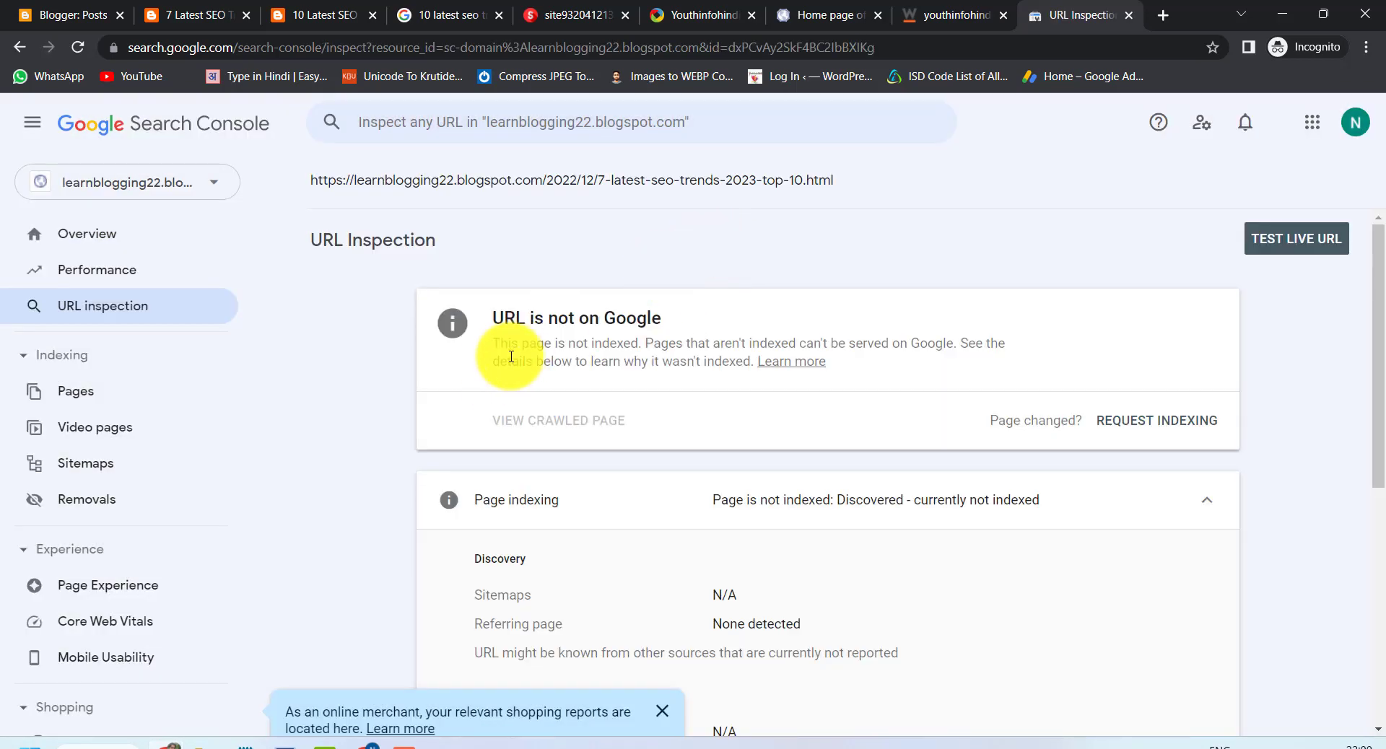
{"action": "left_click", "coordinate": [1153, 428]}
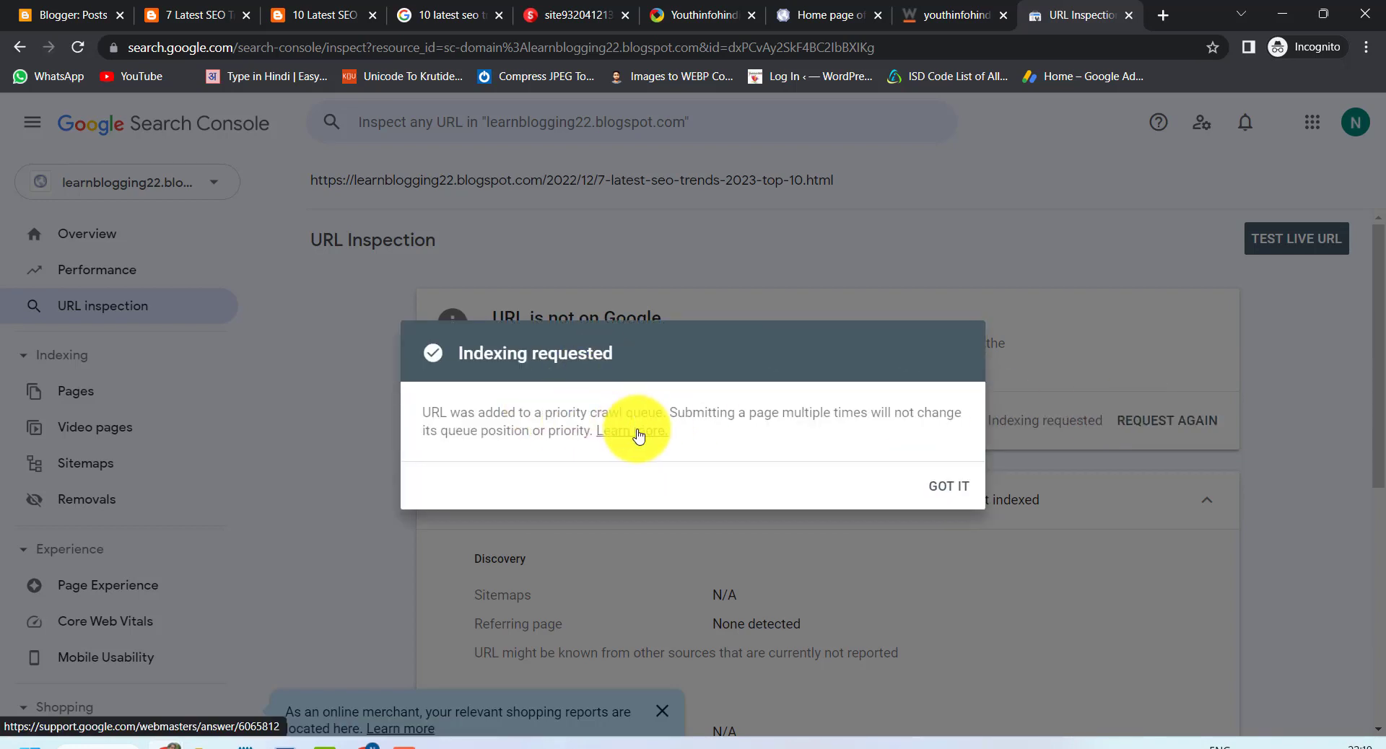
{"action": "left_click", "coordinate": [947, 491]}
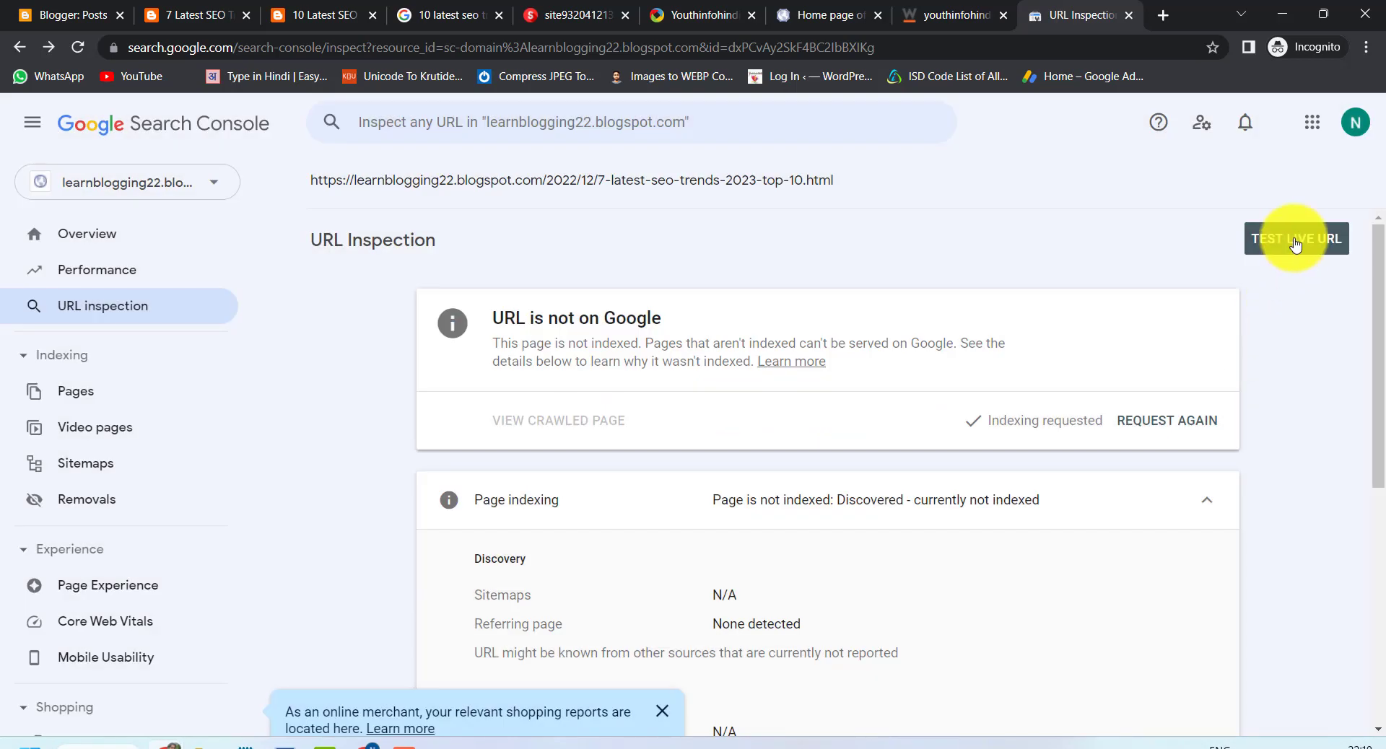
{"action": "left_click", "coordinate": [1297, 244]}
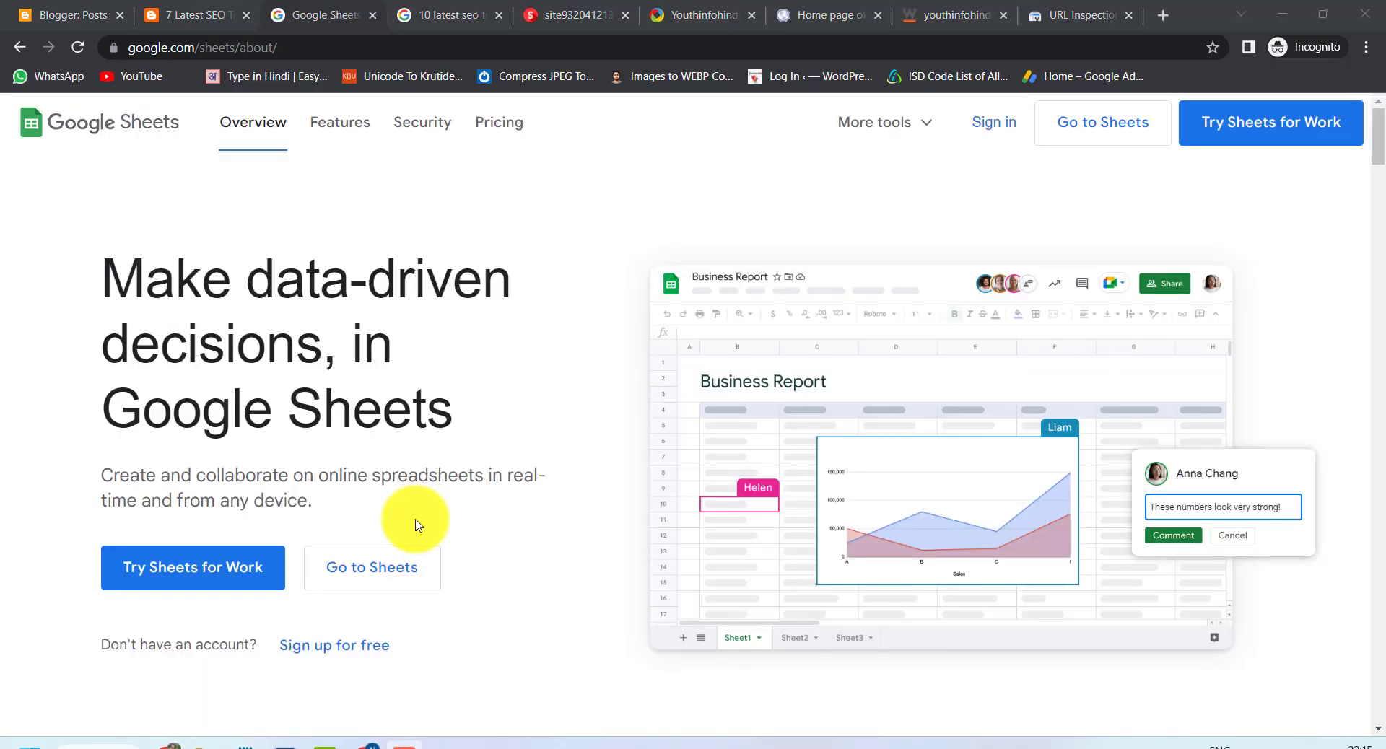
Publish the Backlinks Blogger Youthinfohindi sheet to the web and select its published link
{"action": "left_click", "coordinate": [387, 574]}
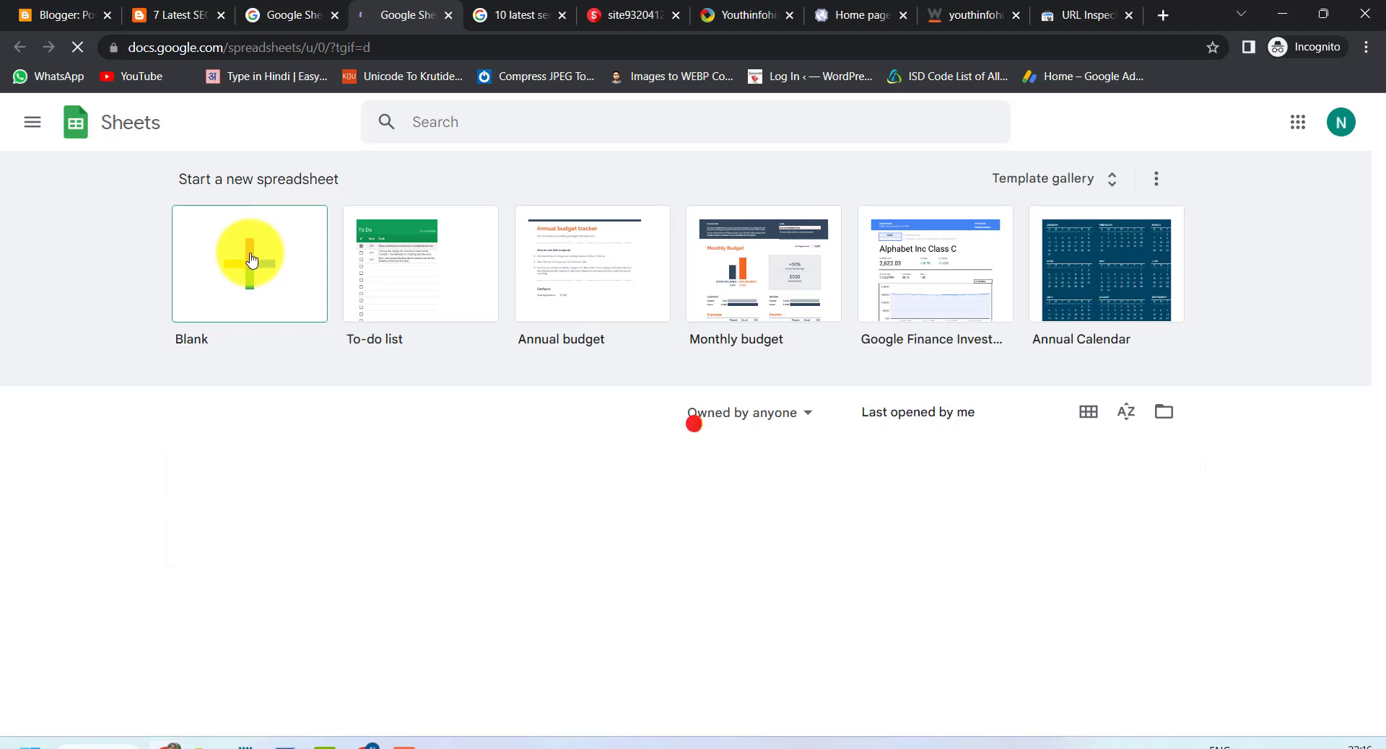
{"action": "left_click", "coordinate": [251, 260]}
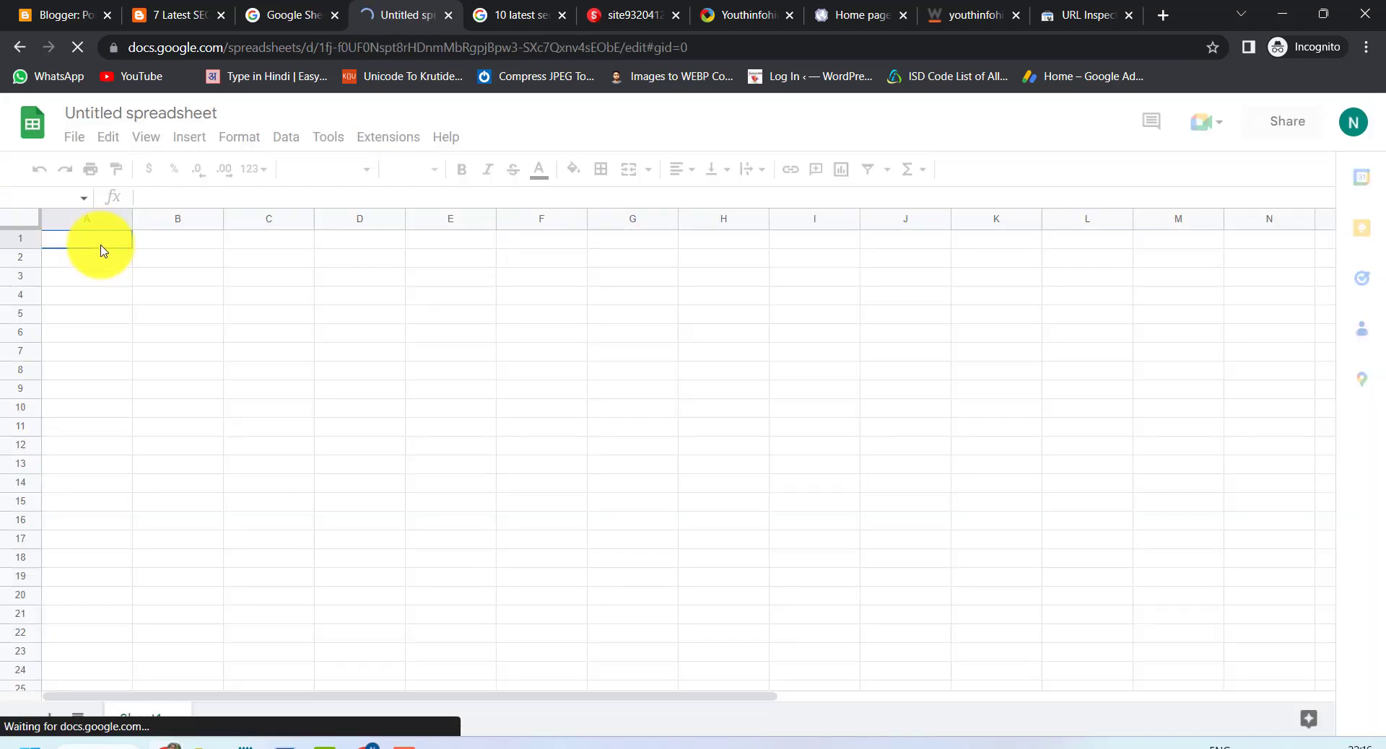
{"action": "left_click", "coordinate": [638, 15]}
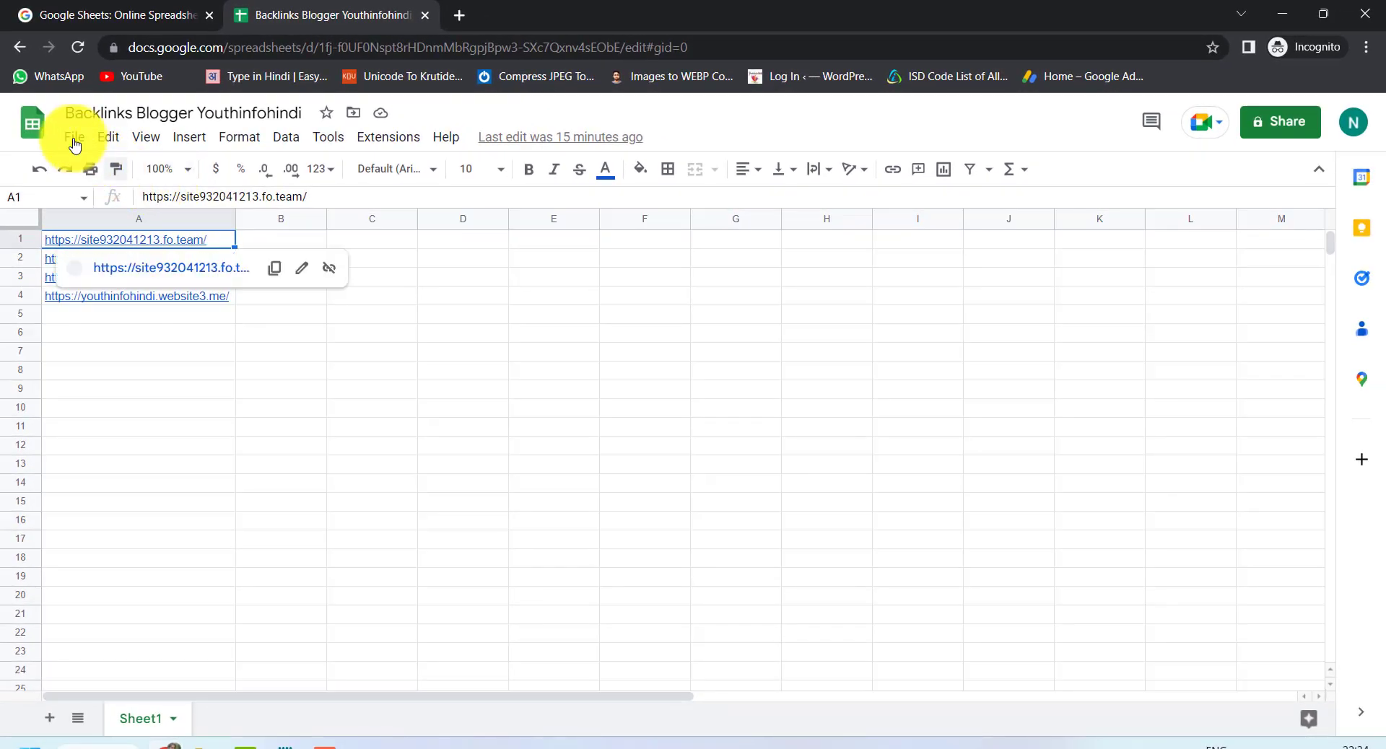
{"action": "left_click", "coordinate": [75, 142]}
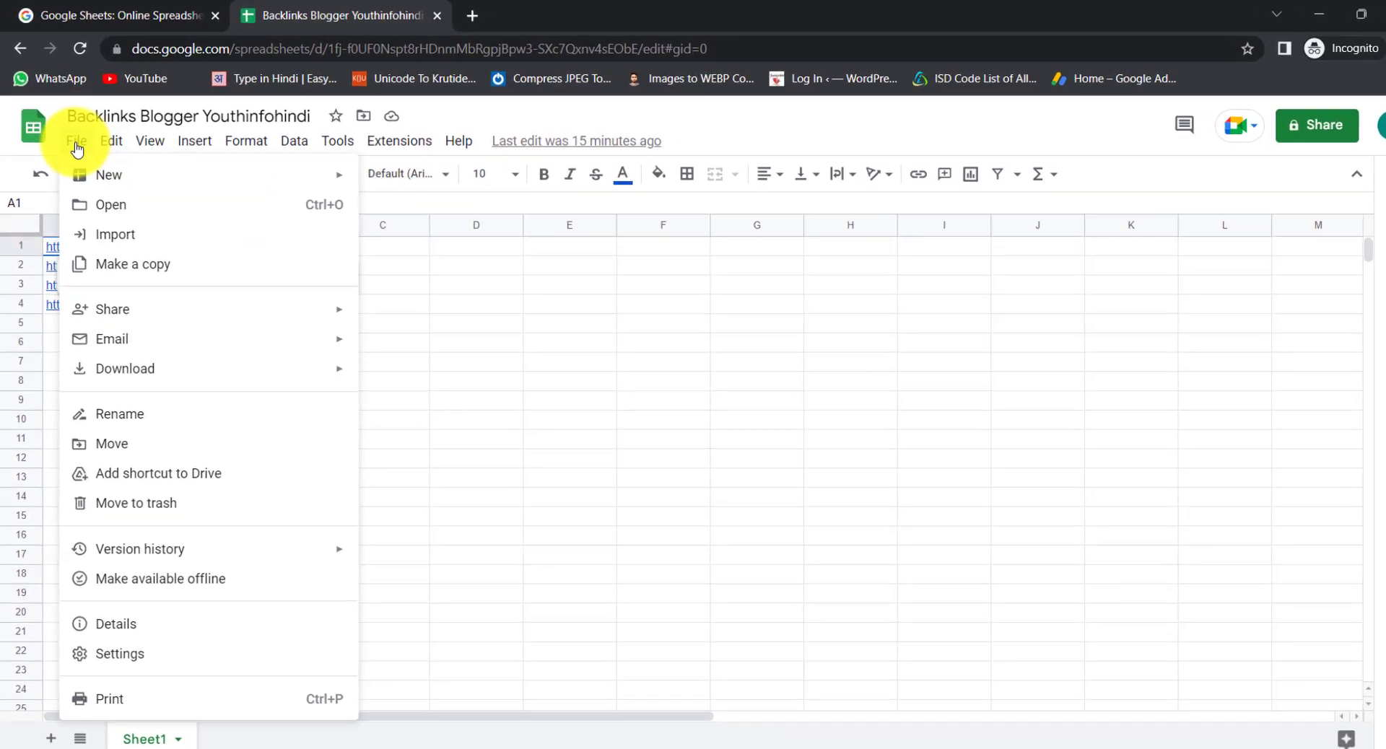
{"action": "mouse_move", "coordinate": [147, 310]}
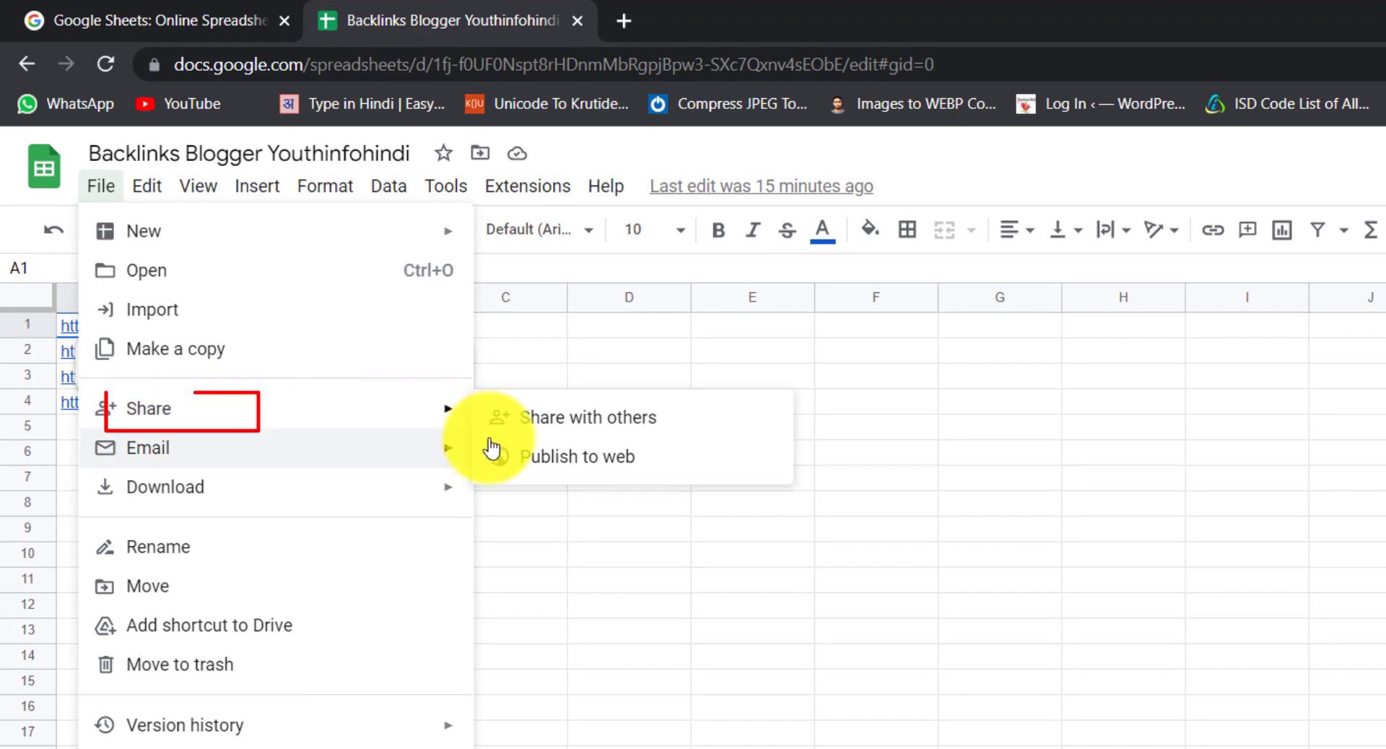
{"action": "left_click", "coordinate": [484, 394]}
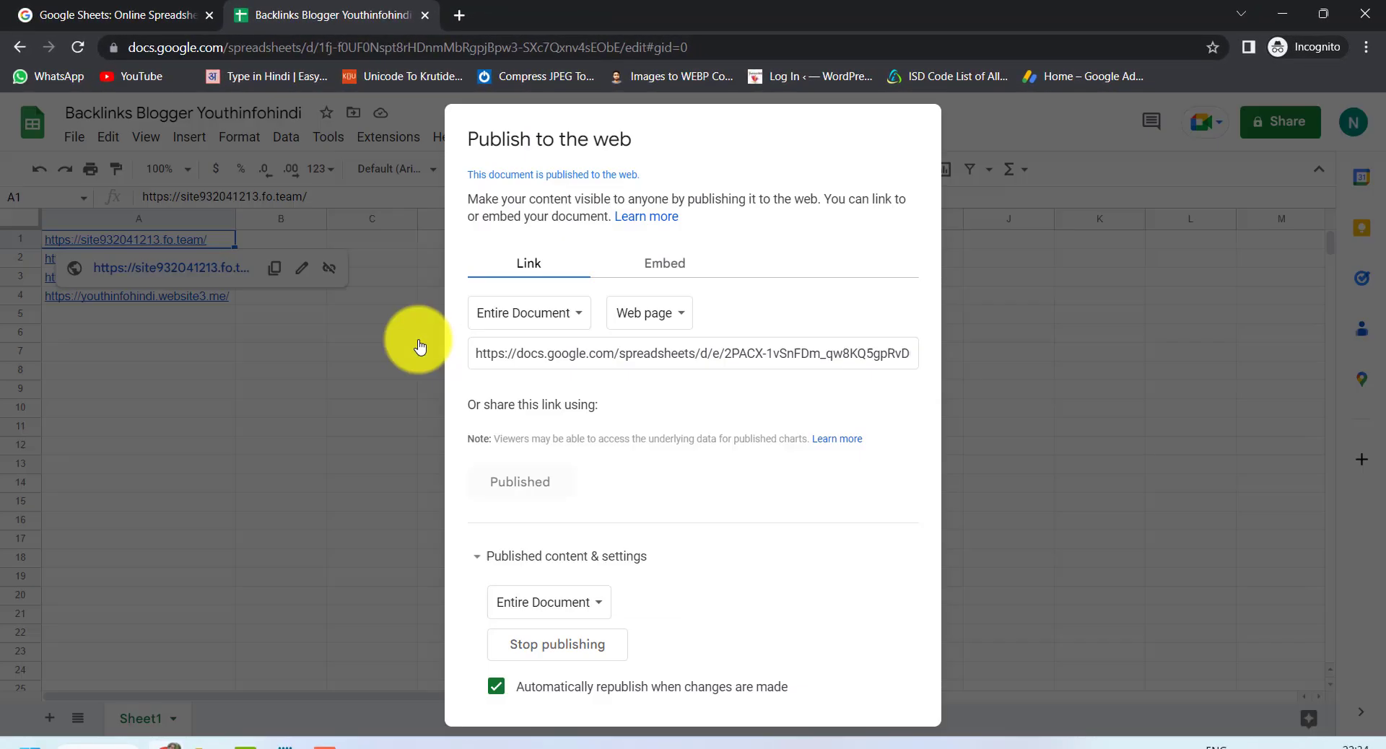
{"action": "left_click", "coordinate": [553, 353]}
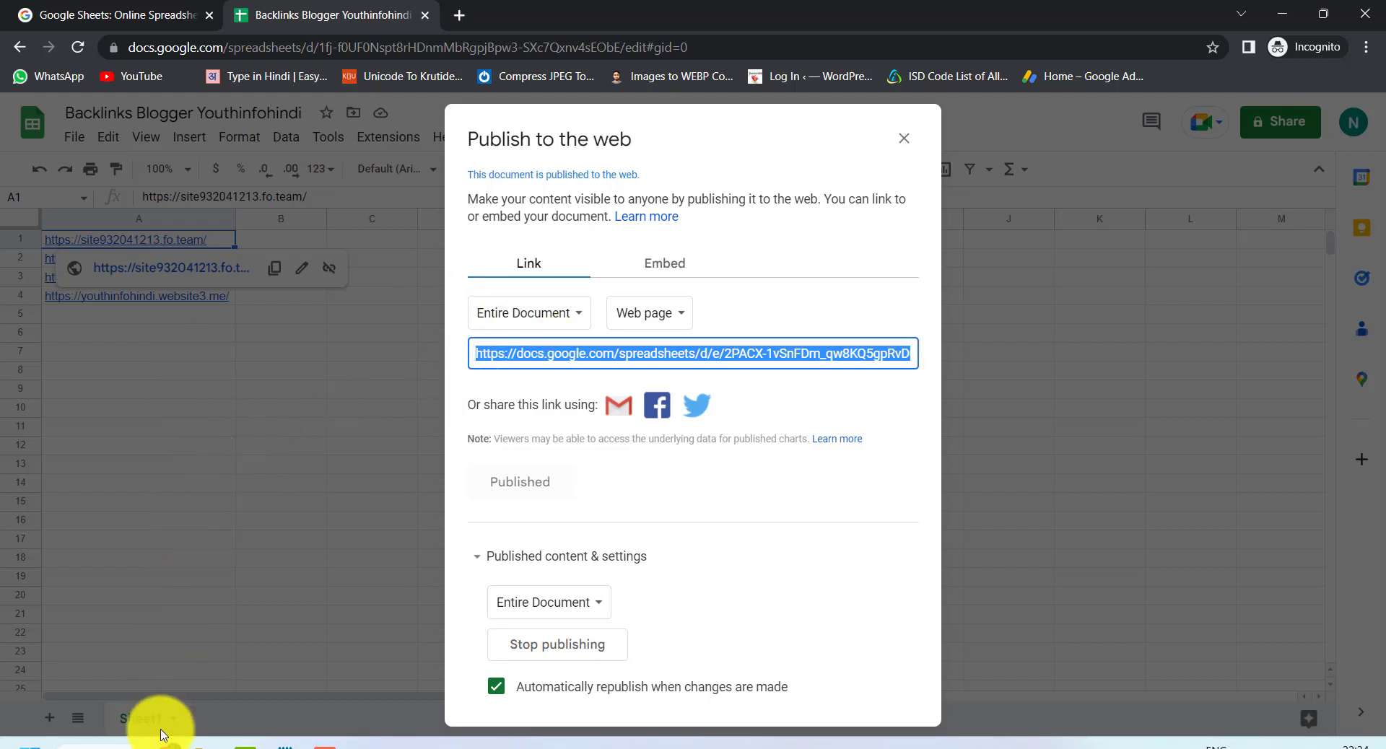
Replace the YouthinfoHindiBusiness profile's website URL with the published spreadsheet link and save
{"action": "mouse_move", "coordinate": [145, 730]}
{"action": "left_click", "coordinate": [144, 689]}
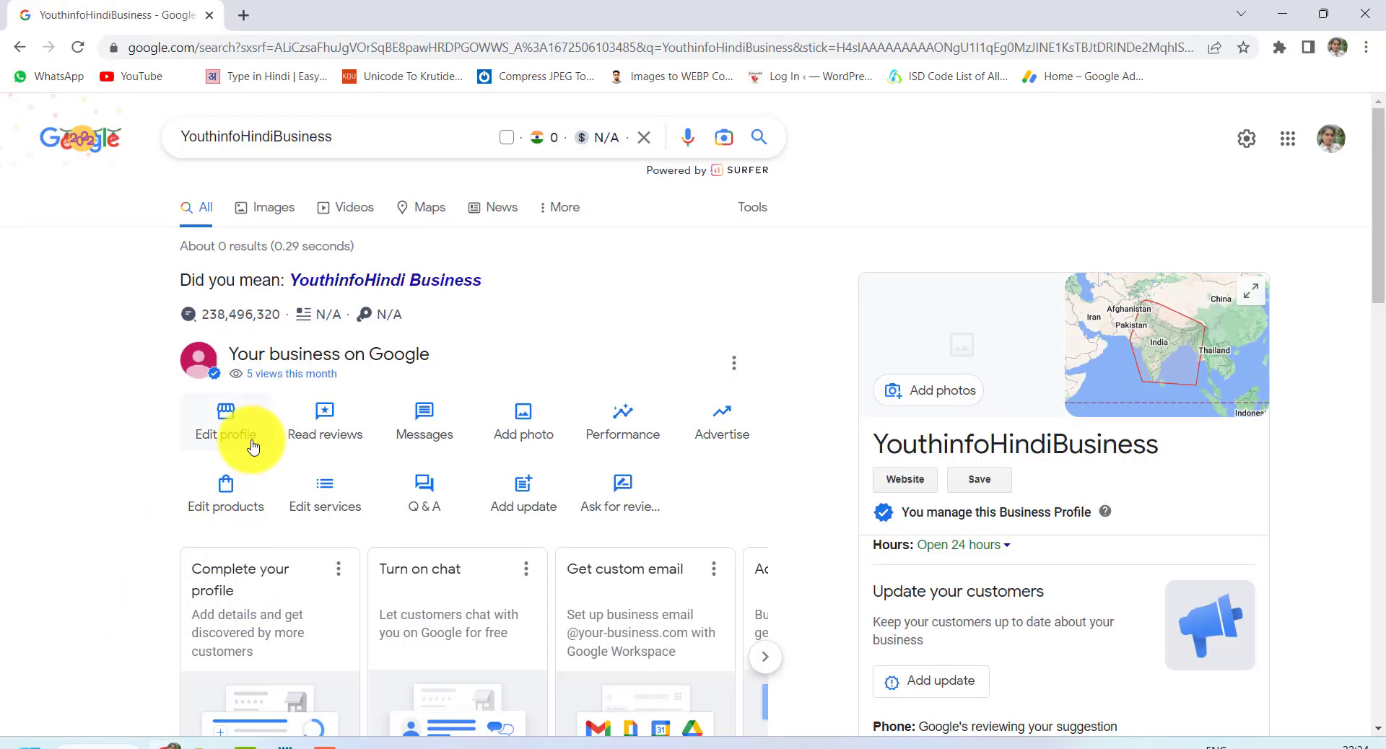
{"action": "left_click", "coordinate": [231, 436]}
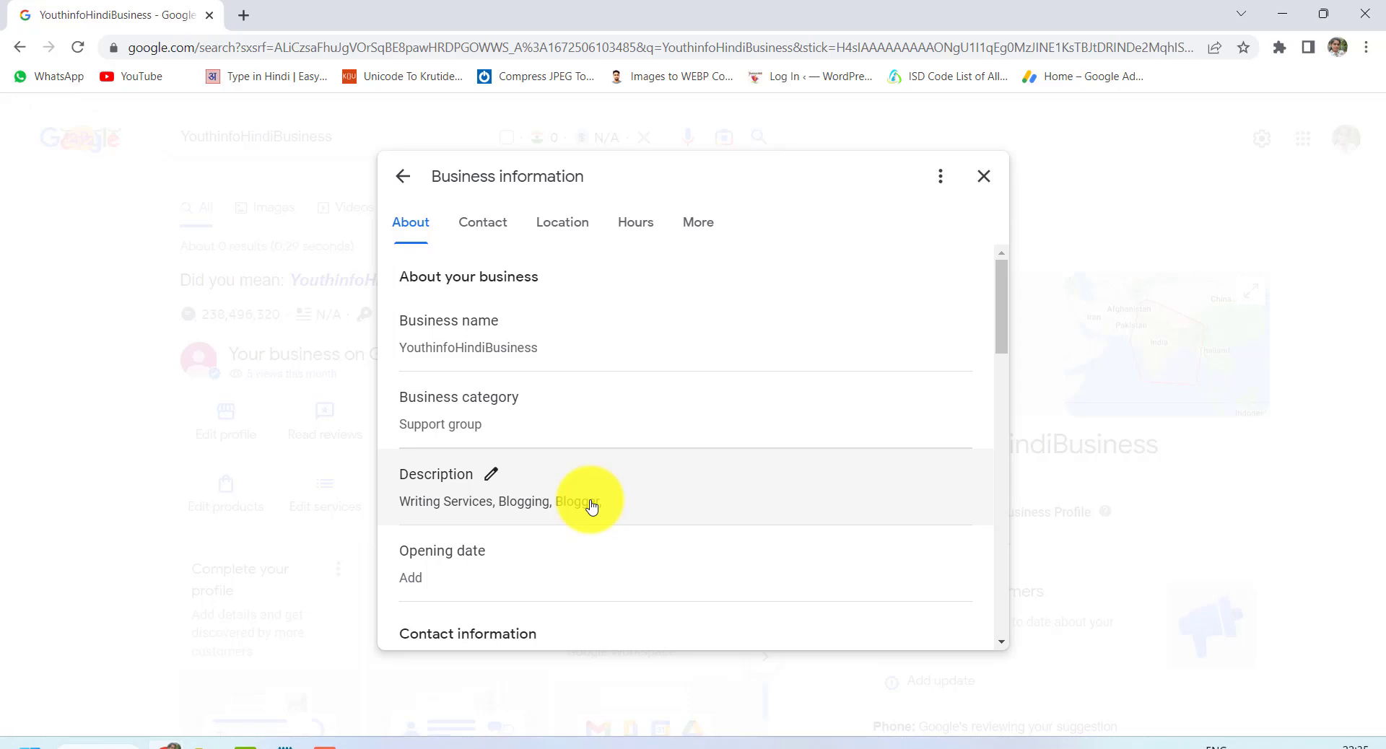
{"action": "scroll", "coordinate": [570, 503], "scroll_direction": "down", "scroll_amount": 6}
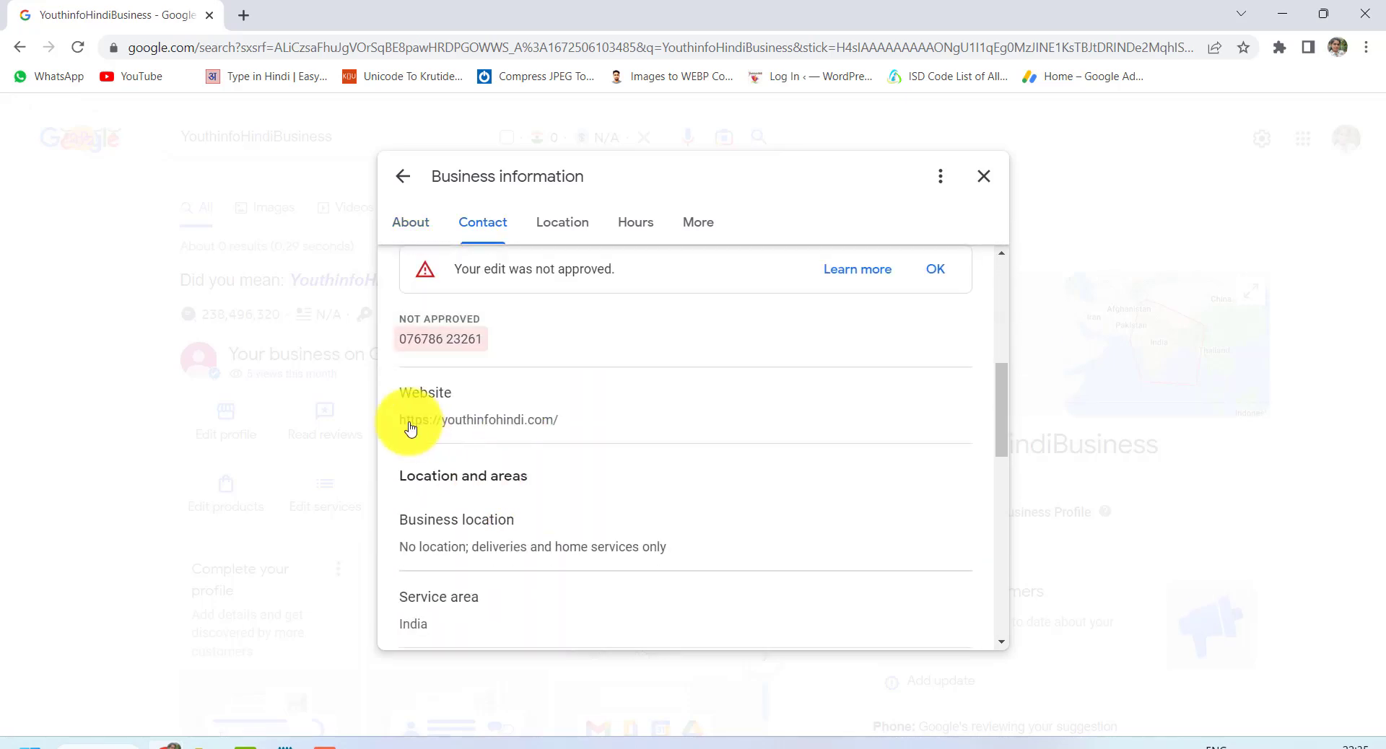
{"action": "left_click", "coordinate": [474, 397]}
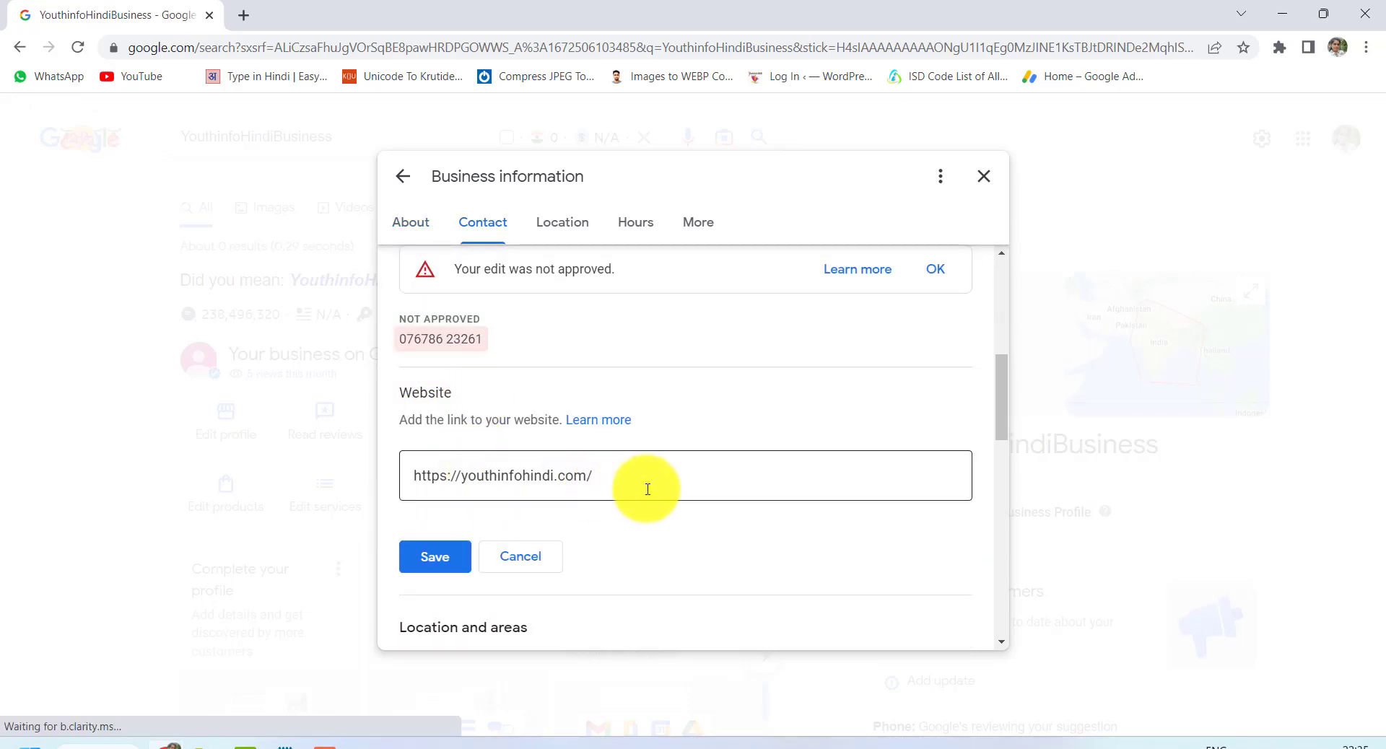
{"action": "left_click_drag", "start_coordinate": [648, 490], "coordinate": [415, 472]}
{"action": "key", "text": "ctrl+v"}
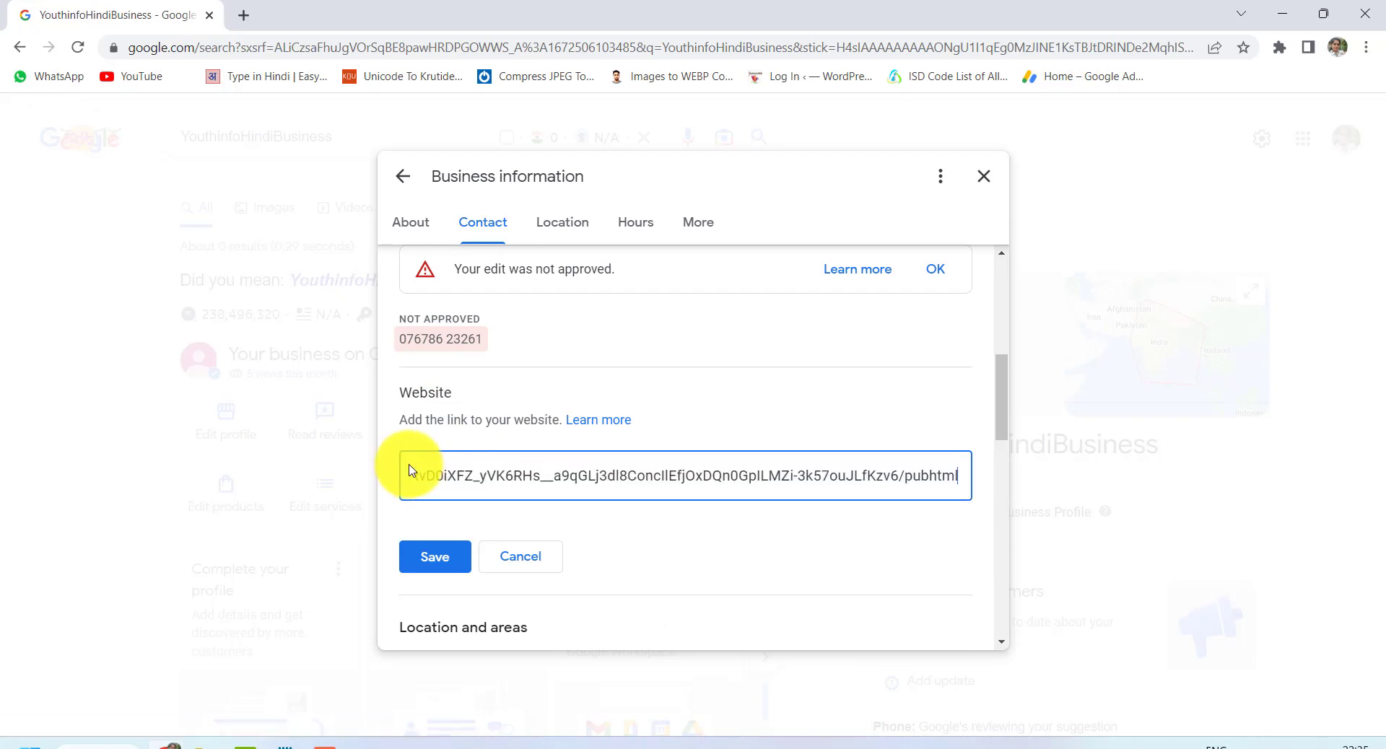
{"action": "left_click", "coordinate": [451, 556]}
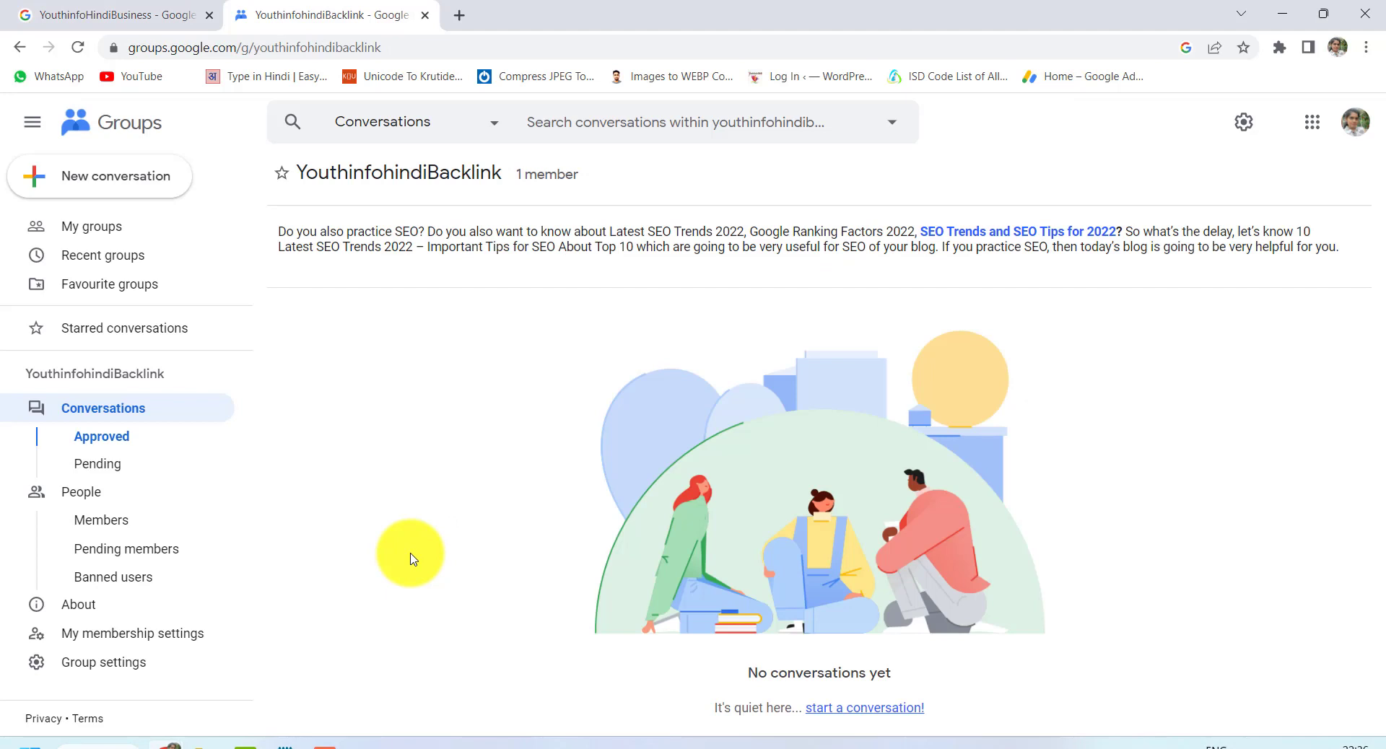
Post a 'Backlink' conversation linking the spreadsheet to the YouthinfohindiBacklink group and open the thread
{"action": "left_click", "coordinate": [144, 183]}
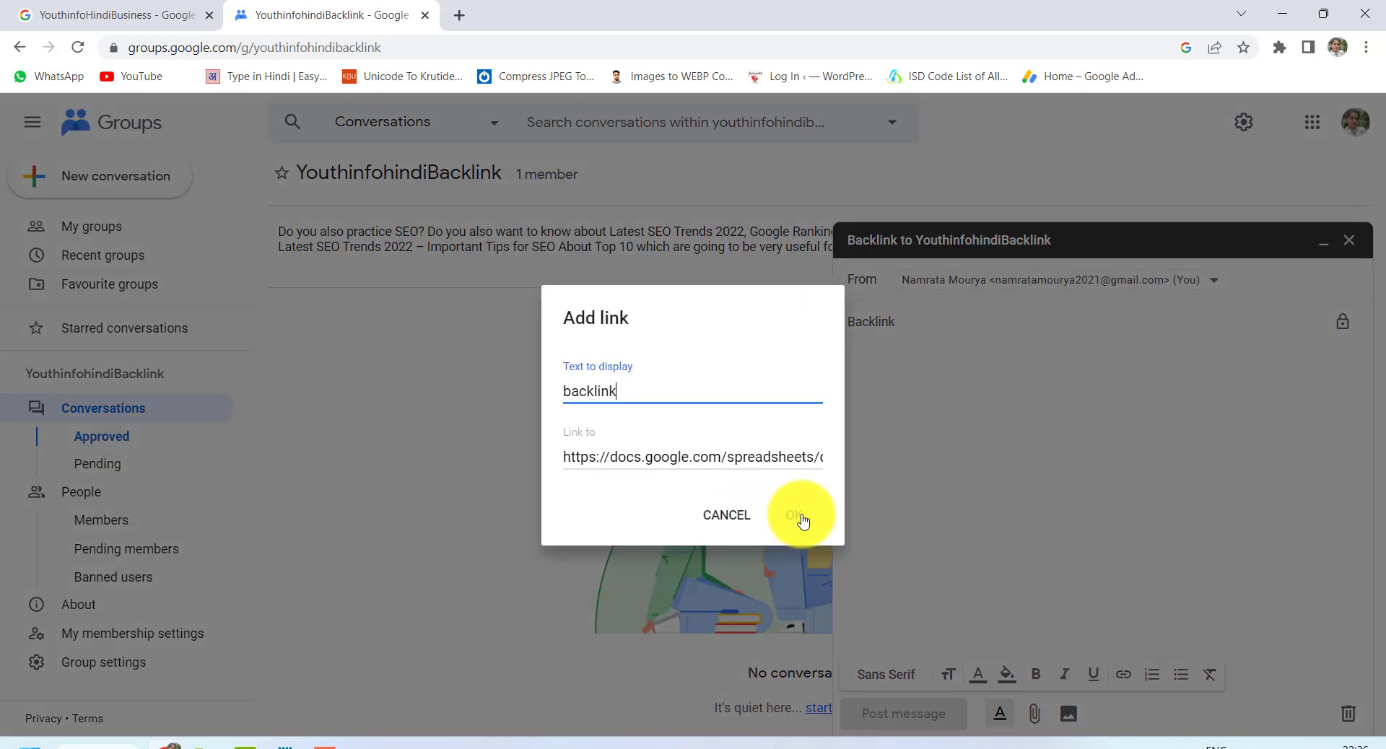
{"action": "left_click", "coordinate": [798, 517]}
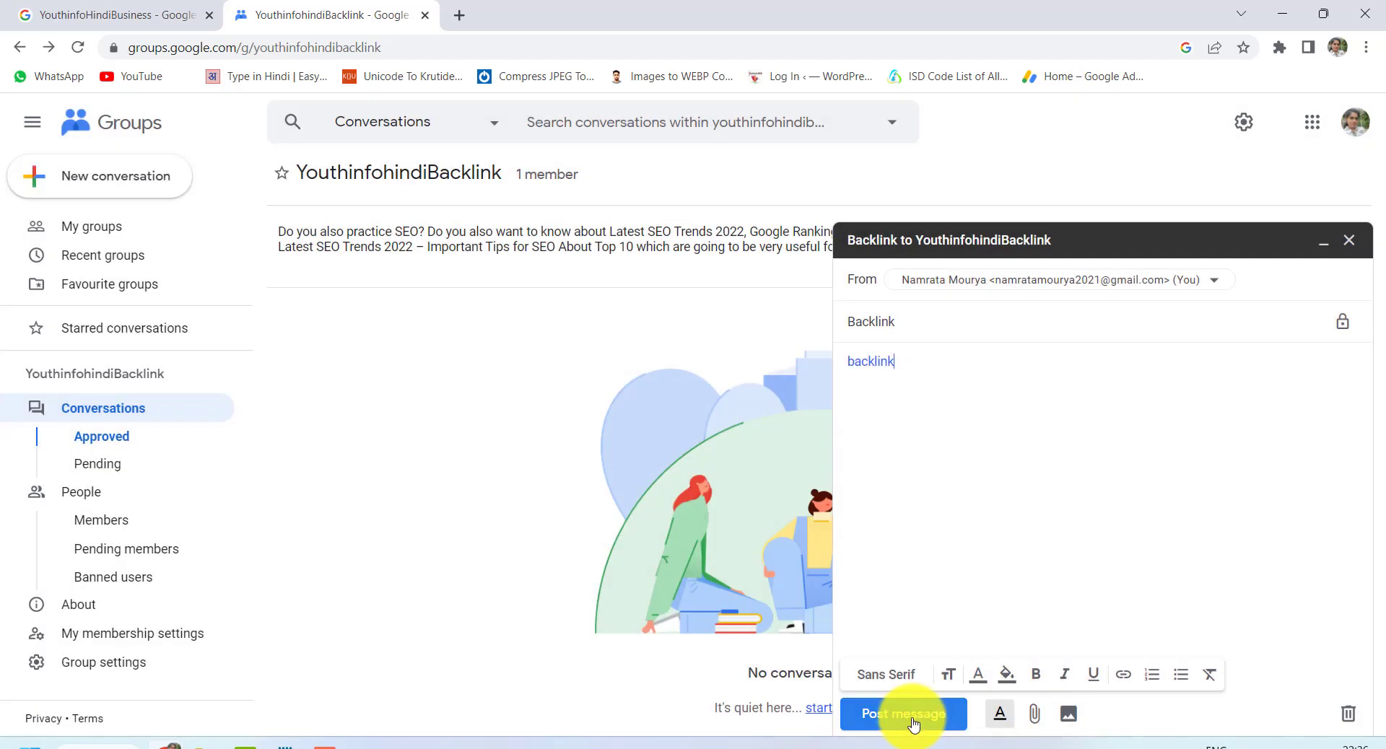
{"action": "left_click", "coordinate": [913, 722]}
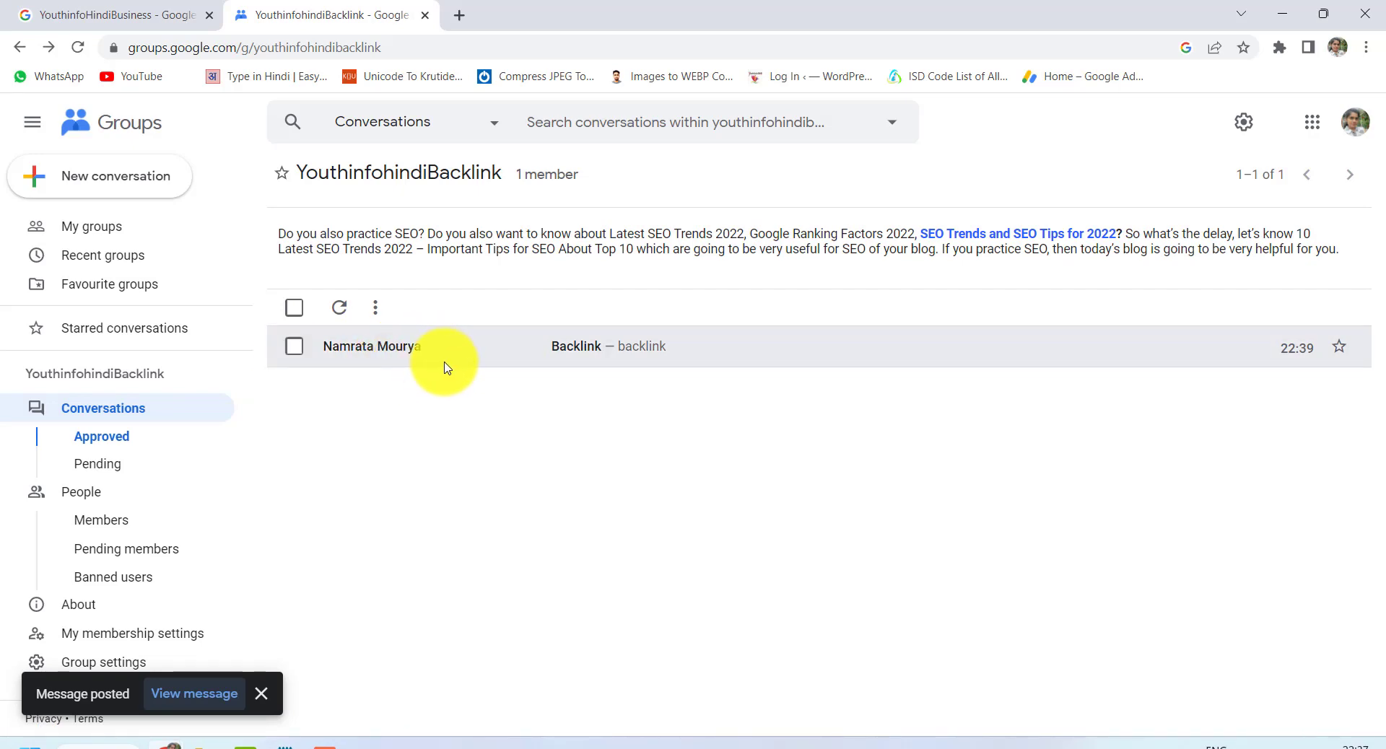
{"action": "left_click", "coordinate": [406, 348]}
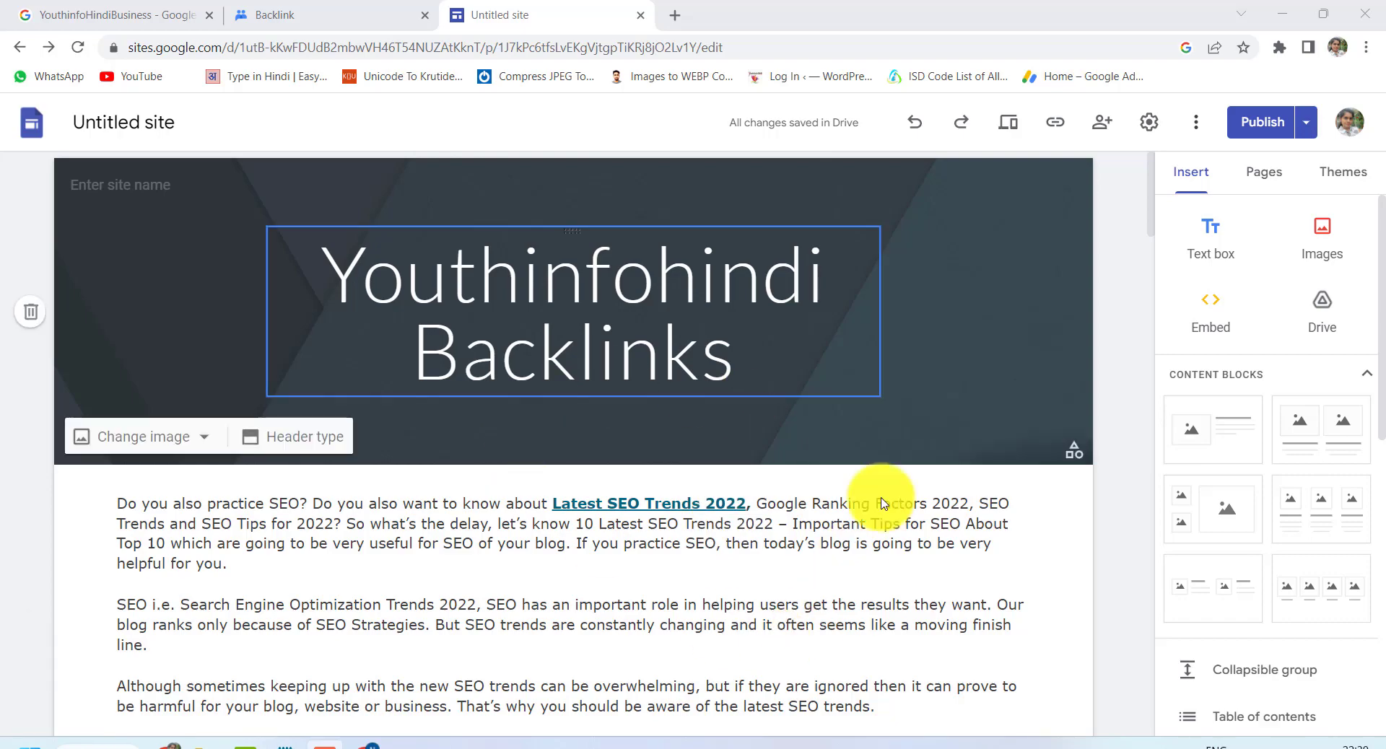
Create a new page named 'backlink' from the Youthinfohindi Backlinks site's Pages panel
{"action": "scroll", "coordinate": [722, 594], "scroll_direction": "down", "scroll_amount": 6}
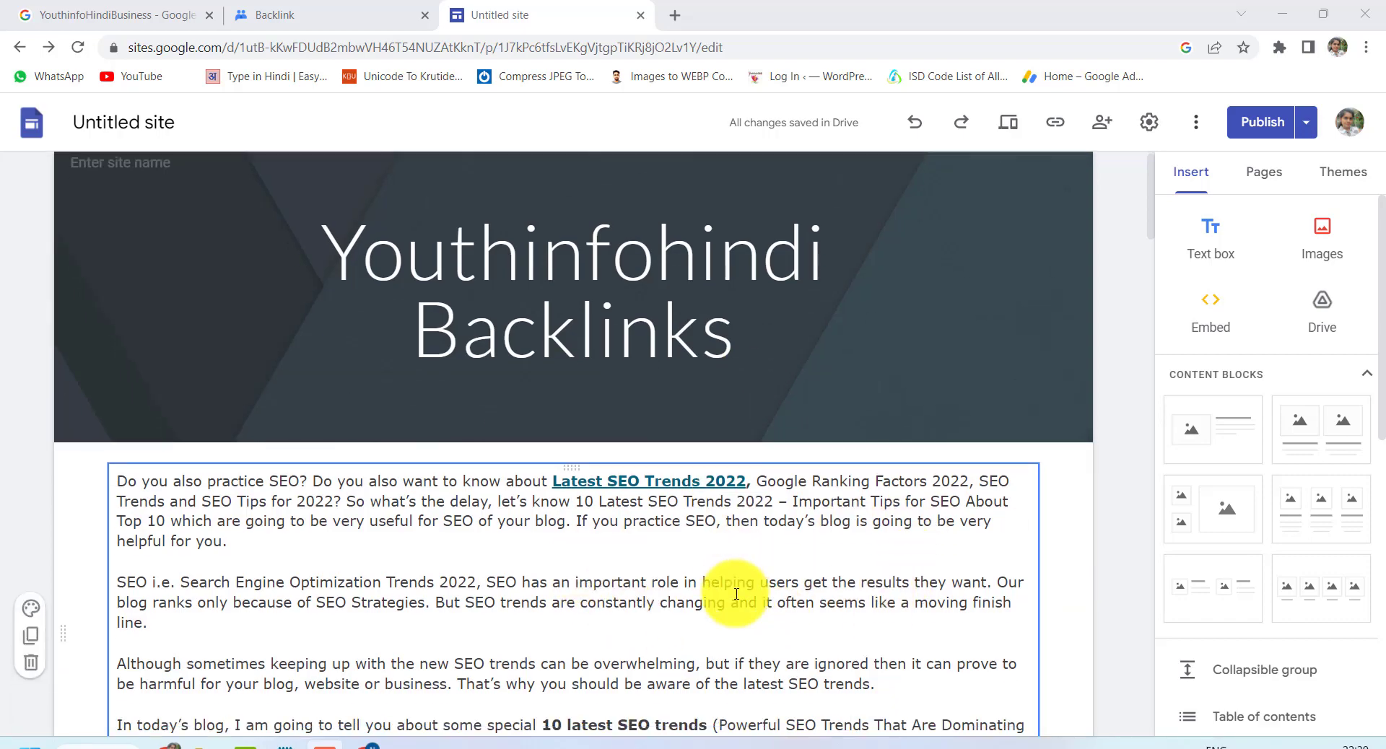
{"action": "scroll", "coordinate": [730, 588], "scroll_direction": "down", "scroll_amount": 6}
{"action": "scroll", "coordinate": [811, 579], "scroll_direction": "up", "scroll_amount": 11}
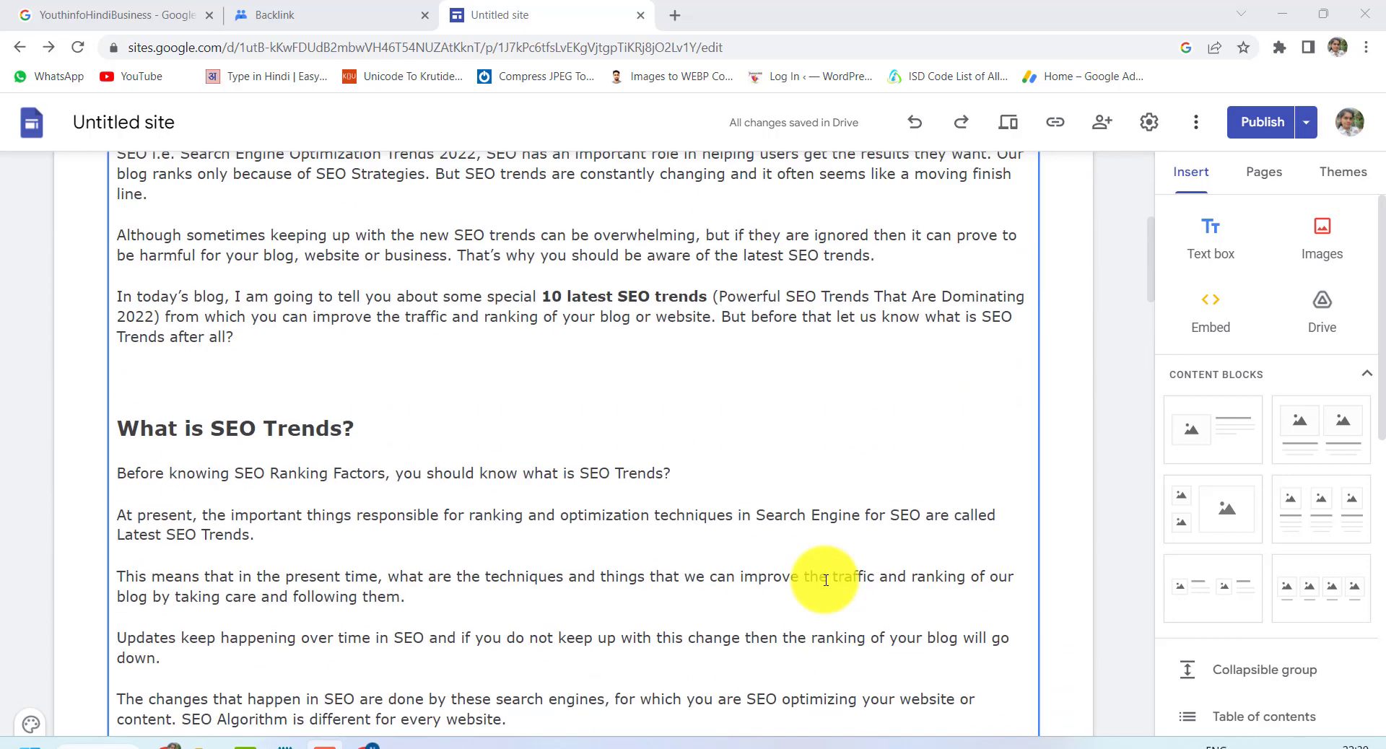
{"action": "left_click", "coordinate": [1269, 172]}
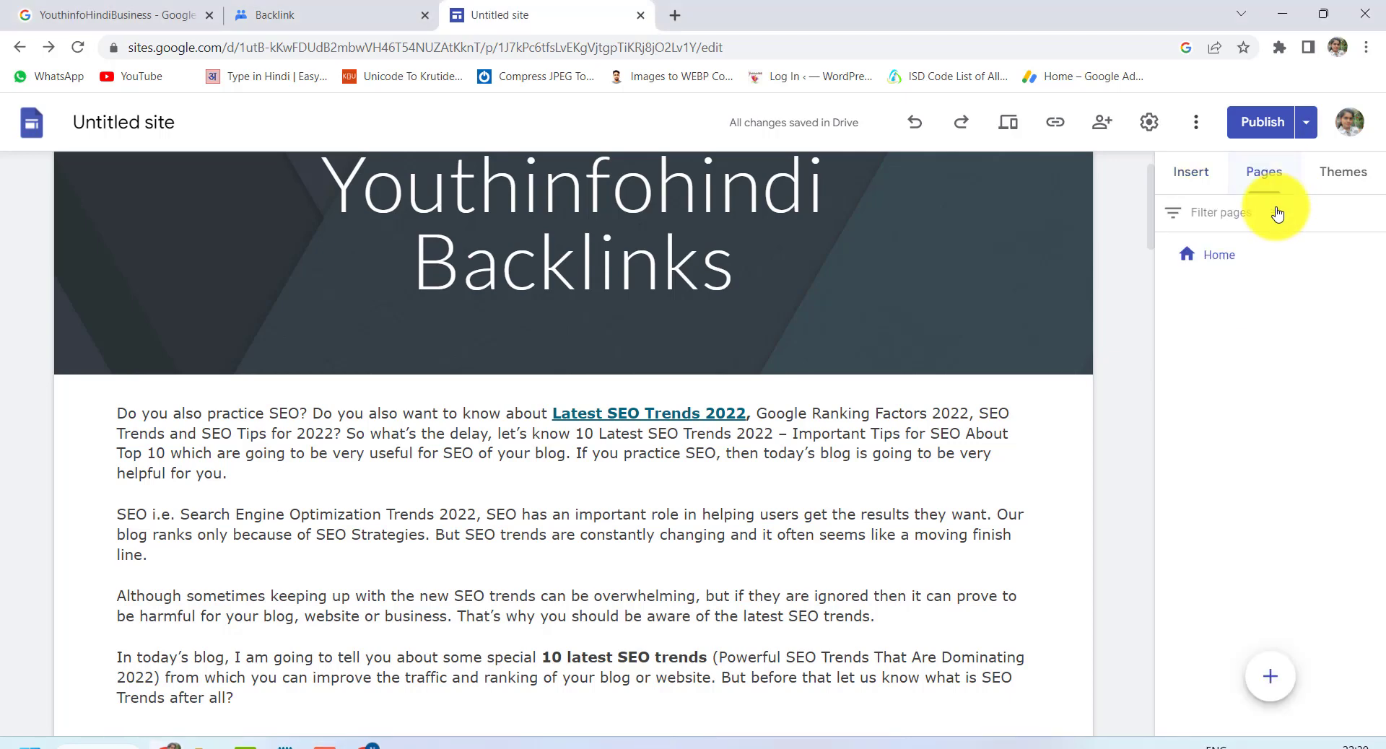
{"action": "mouse_move", "coordinate": [1273, 691]}
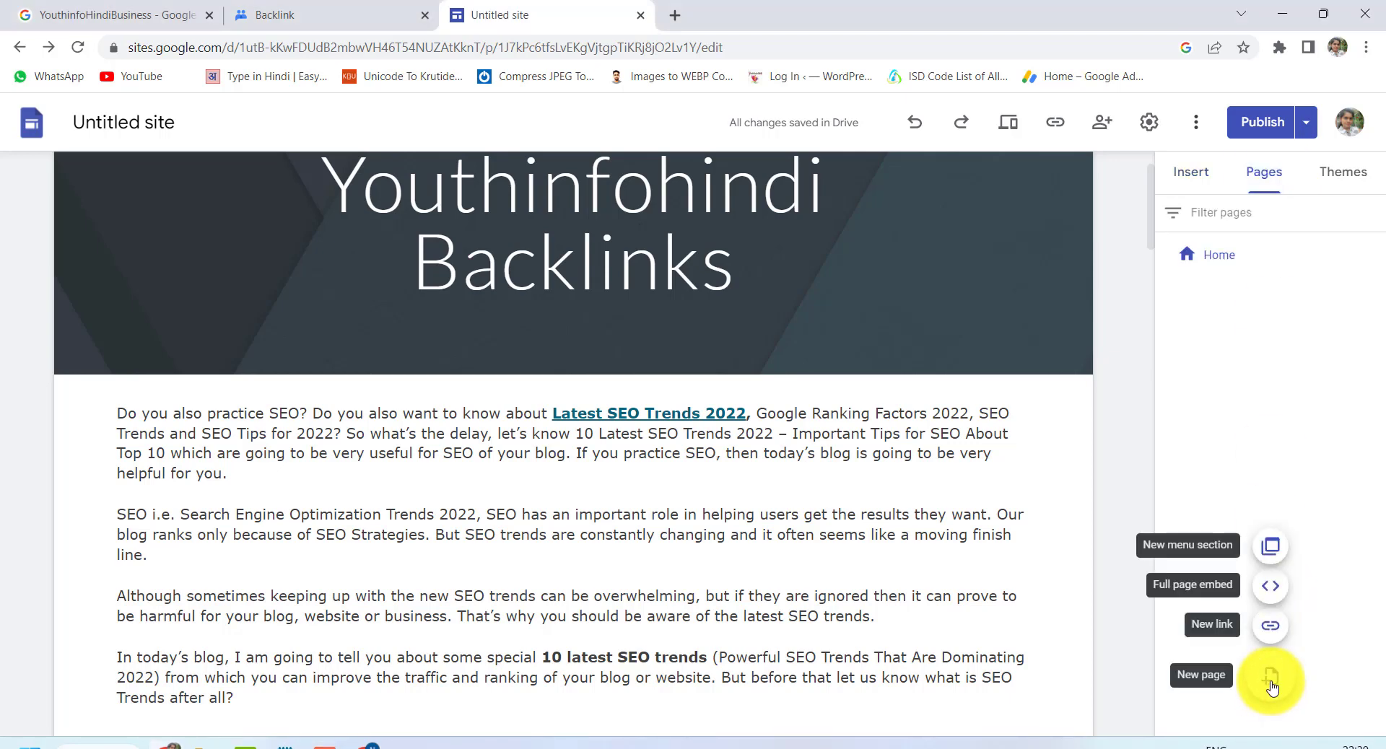
{"action": "left_click", "coordinate": [1270, 680]}
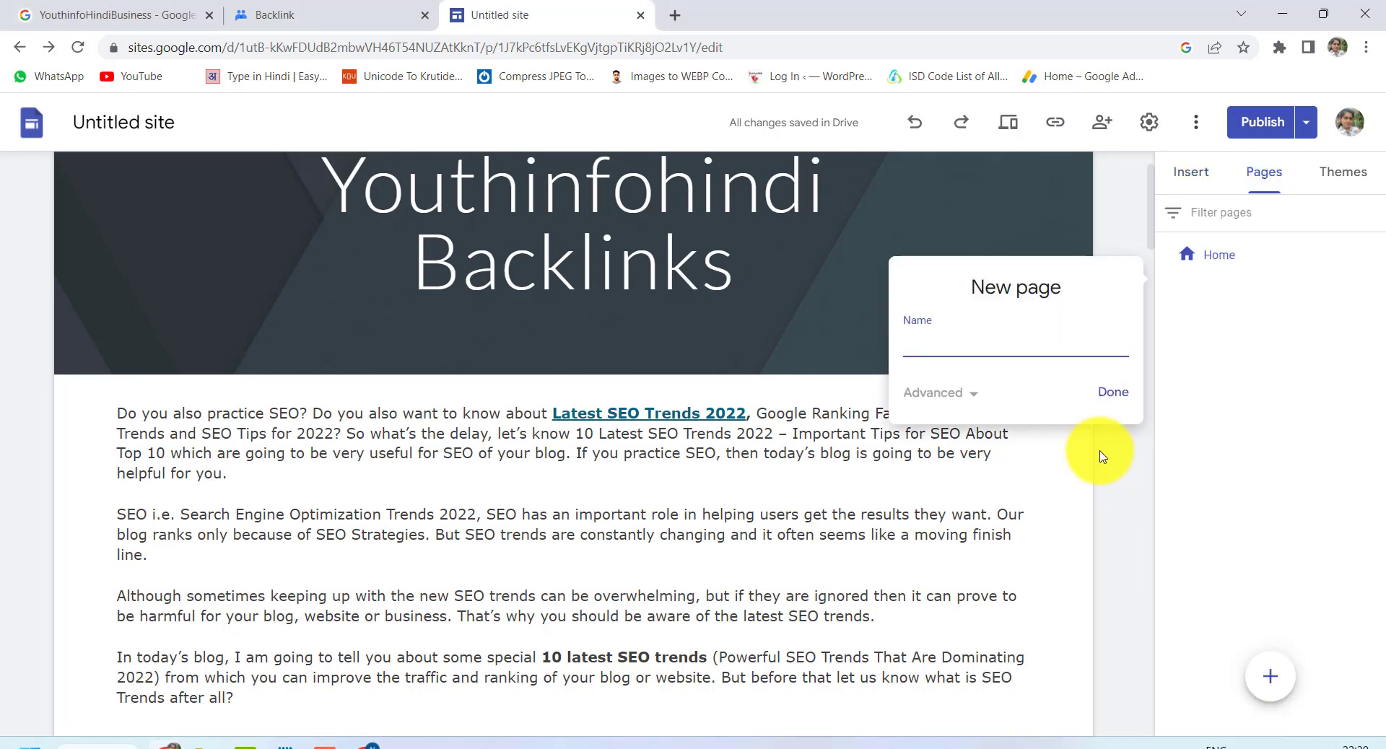
{"action": "type", "text": "backlink"}
{"action": "left_click", "coordinate": [1112, 392]}
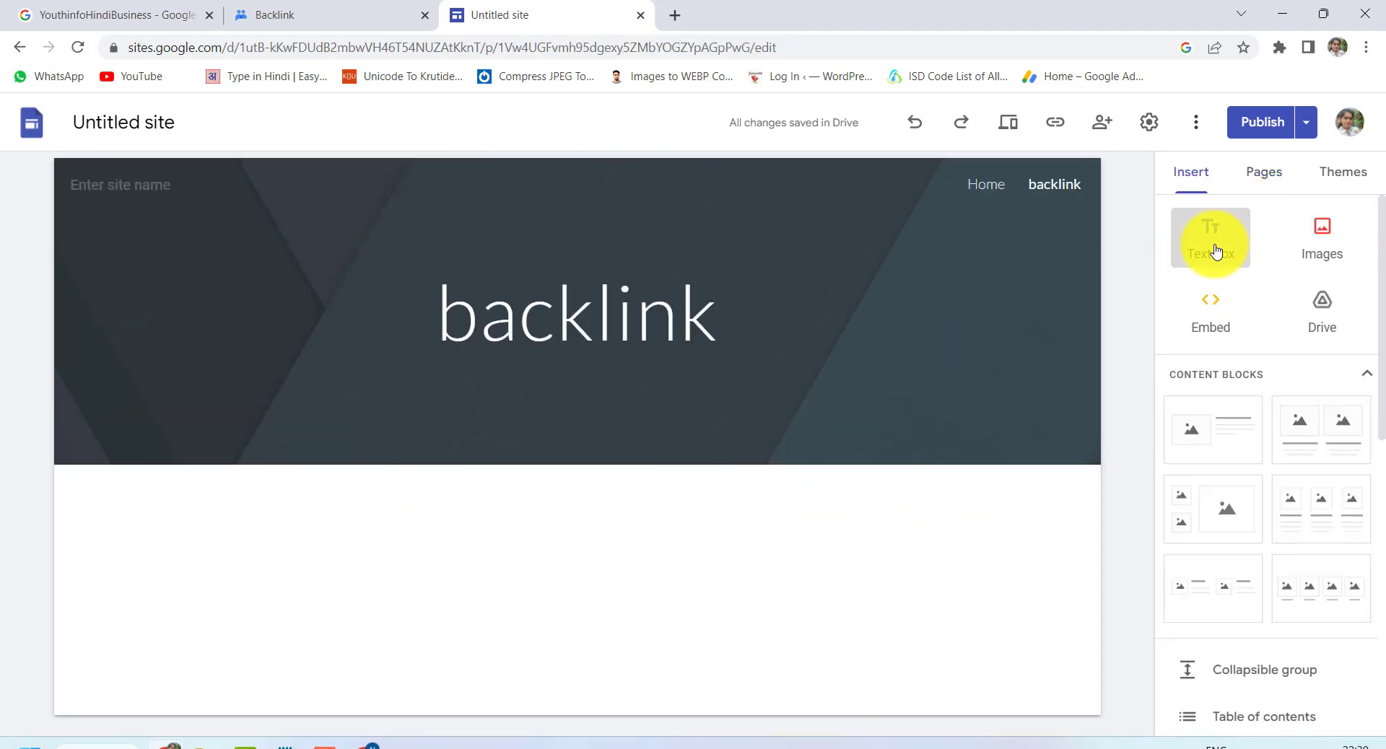
Add a text box to the backlink page containing the pasted SEO trends paragraph
{"action": "left_click", "coordinate": [1216, 252]}
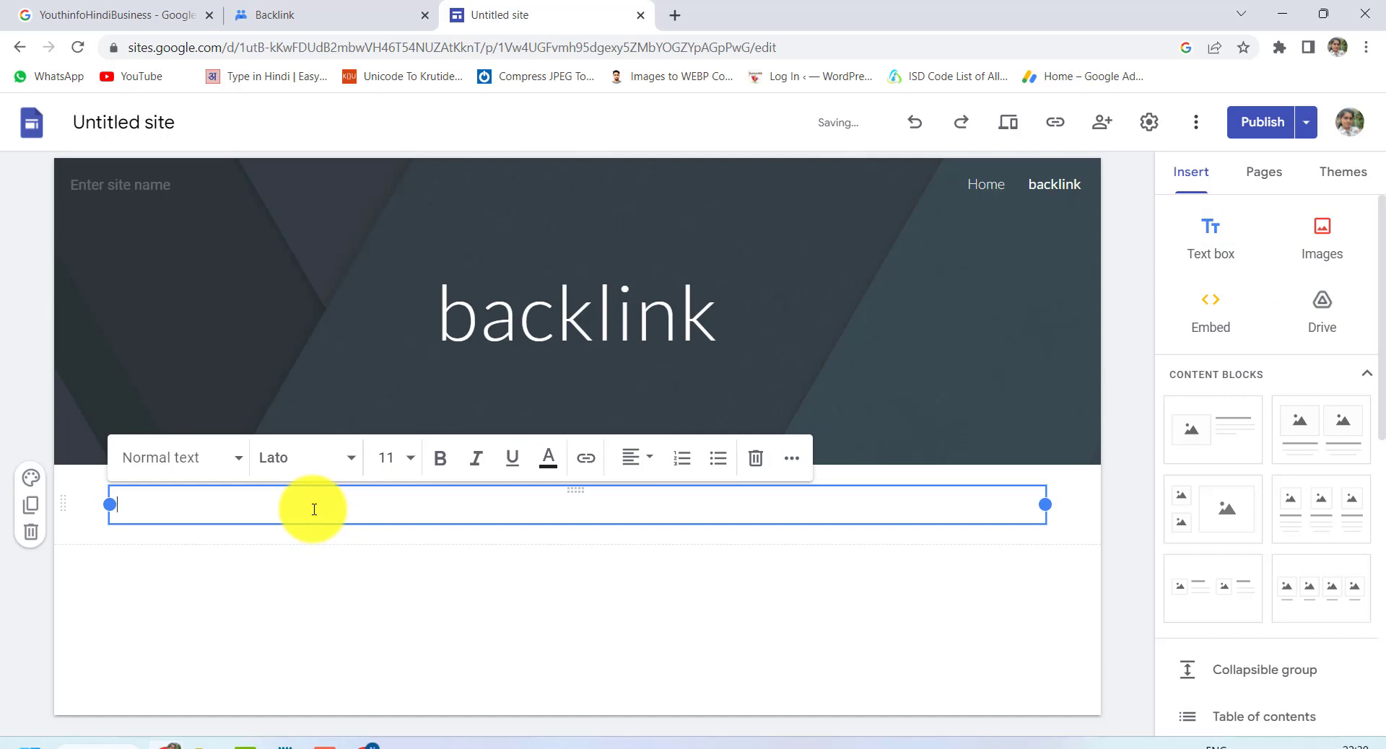
{"action": "type", "text": "Do you also practice SEO? Do you also want to know about Latest SEO Trends 2022, Google Ranking Factors 2022, SEO Trends and SEO Tips for 2022? So what’s the delay, let’s know 10 Latest SEO Trends 2022 – Important Tips for SEO About Top 10 which are going to be very useful for SEO of your blog. If you practice SEO, then today’s blog is going to be very helpful for you."}
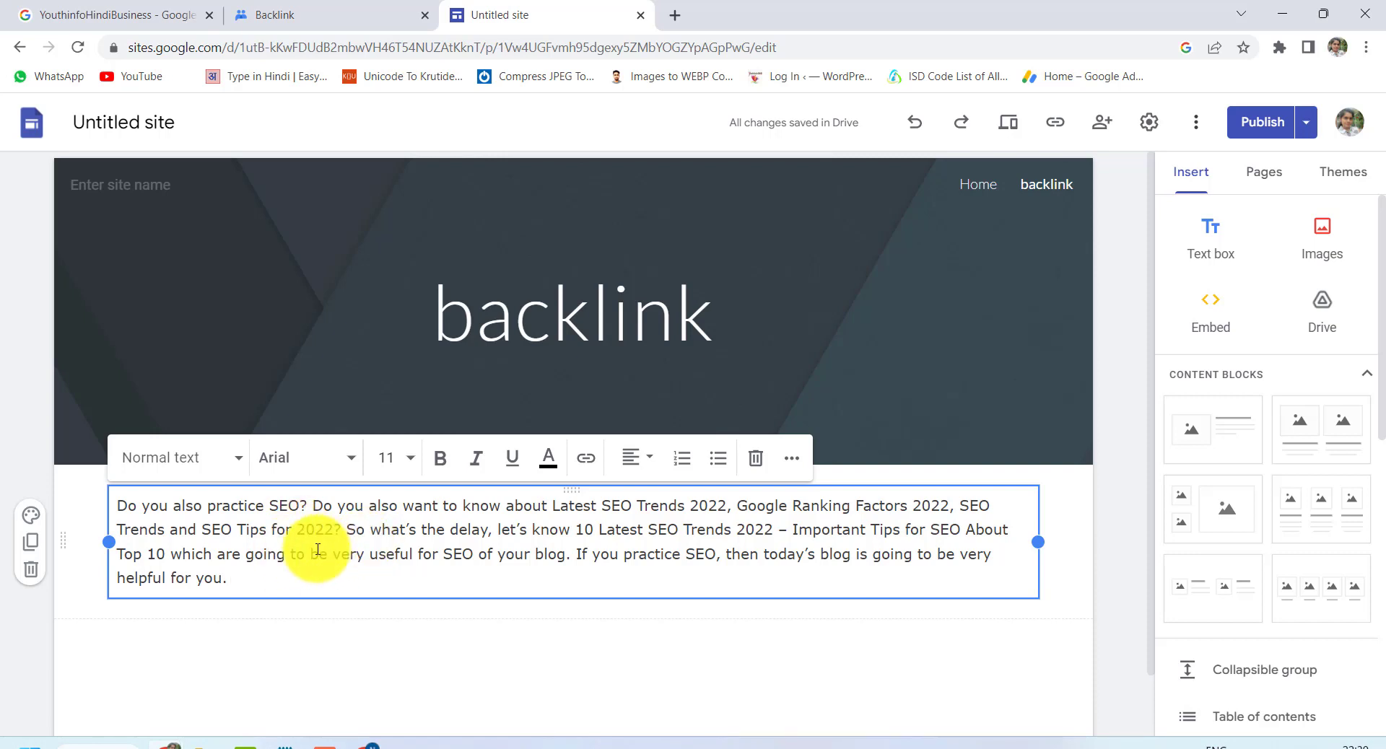
{"action": "left_click", "coordinate": [369, 505]}
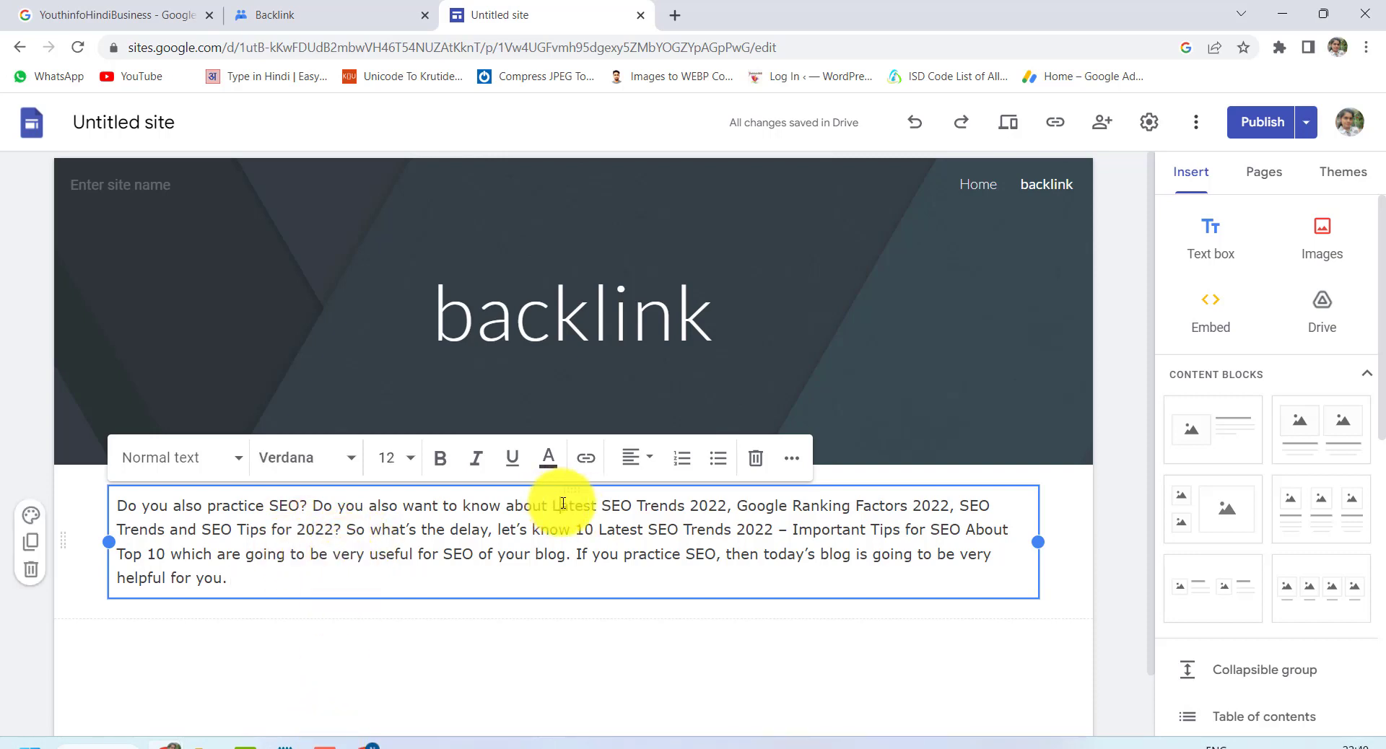
Link the words 'Latest SEO Trends 2022' to the published sheet URL
{"action": "double_click", "coordinate": [563, 505]}
{"action": "key", "text": "ctrl+shift+Right"}
{"action": "key", "text": "ctrl+shift+Right"}
{"action": "key", "text": "ctrl+shift+Right"}
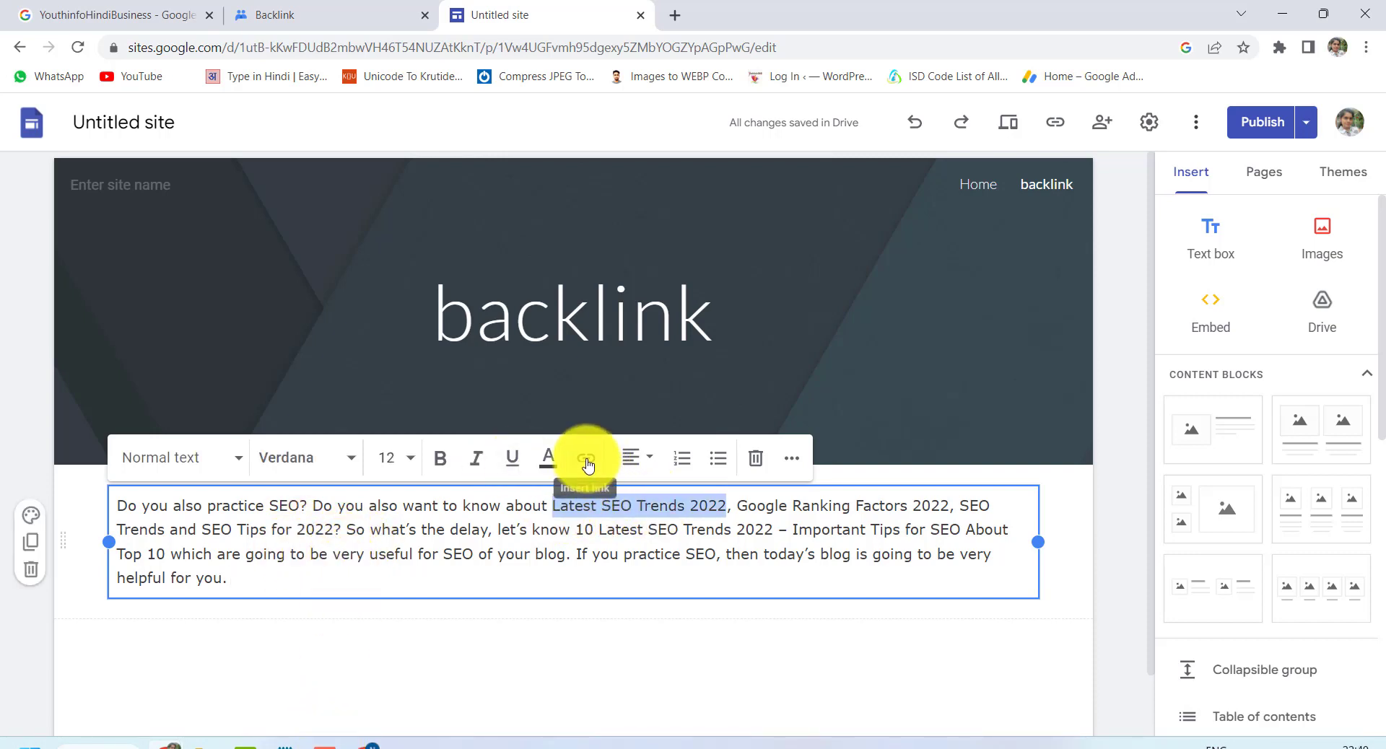
{"action": "left_click", "coordinate": [587, 464]}
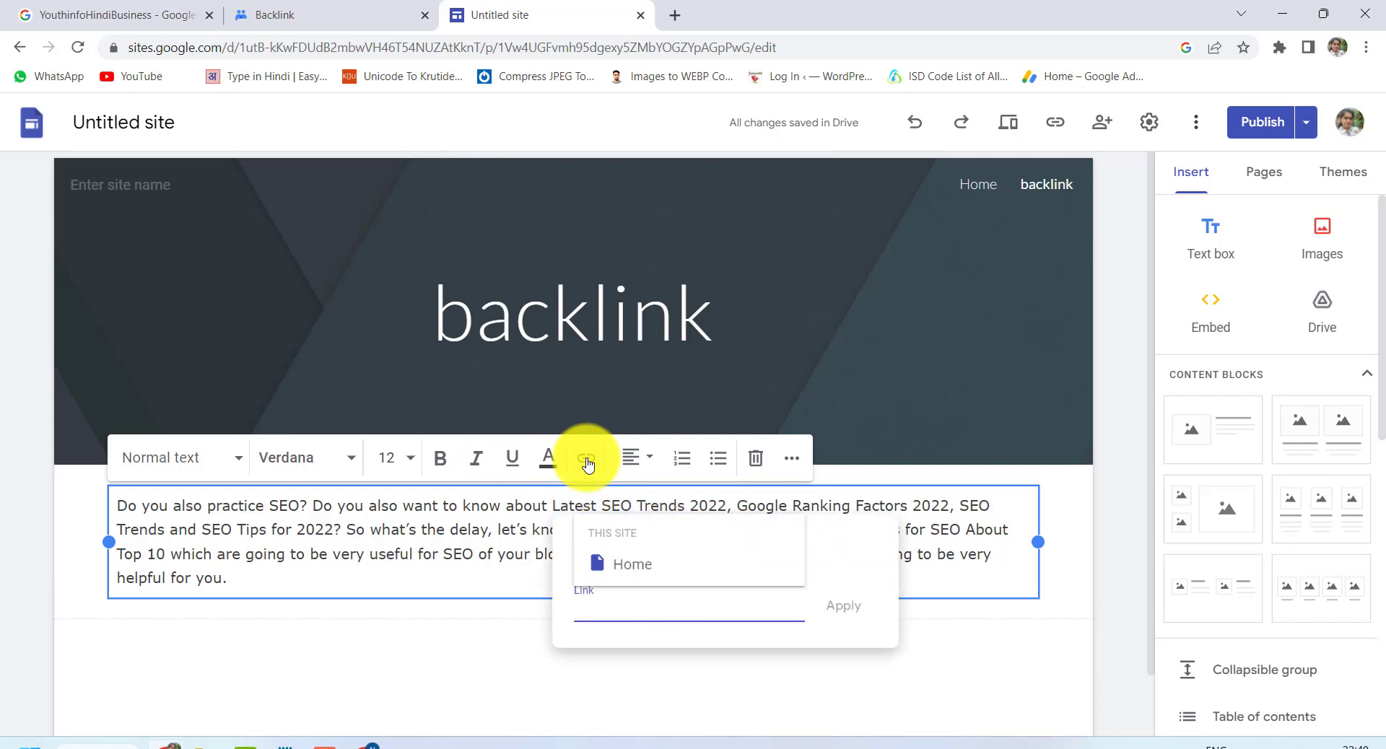
{"action": "key", "text": "ctrl+v"}
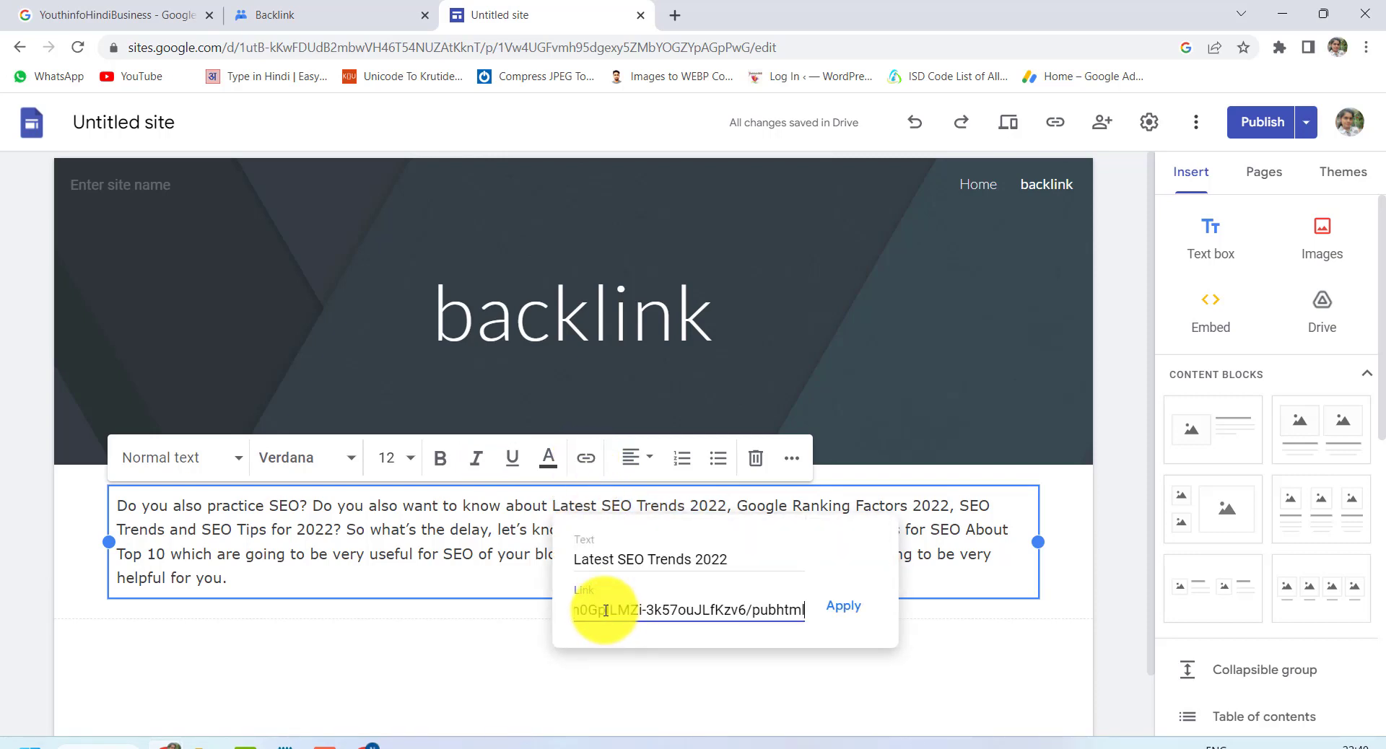
{"action": "left_click", "coordinate": [853, 611]}
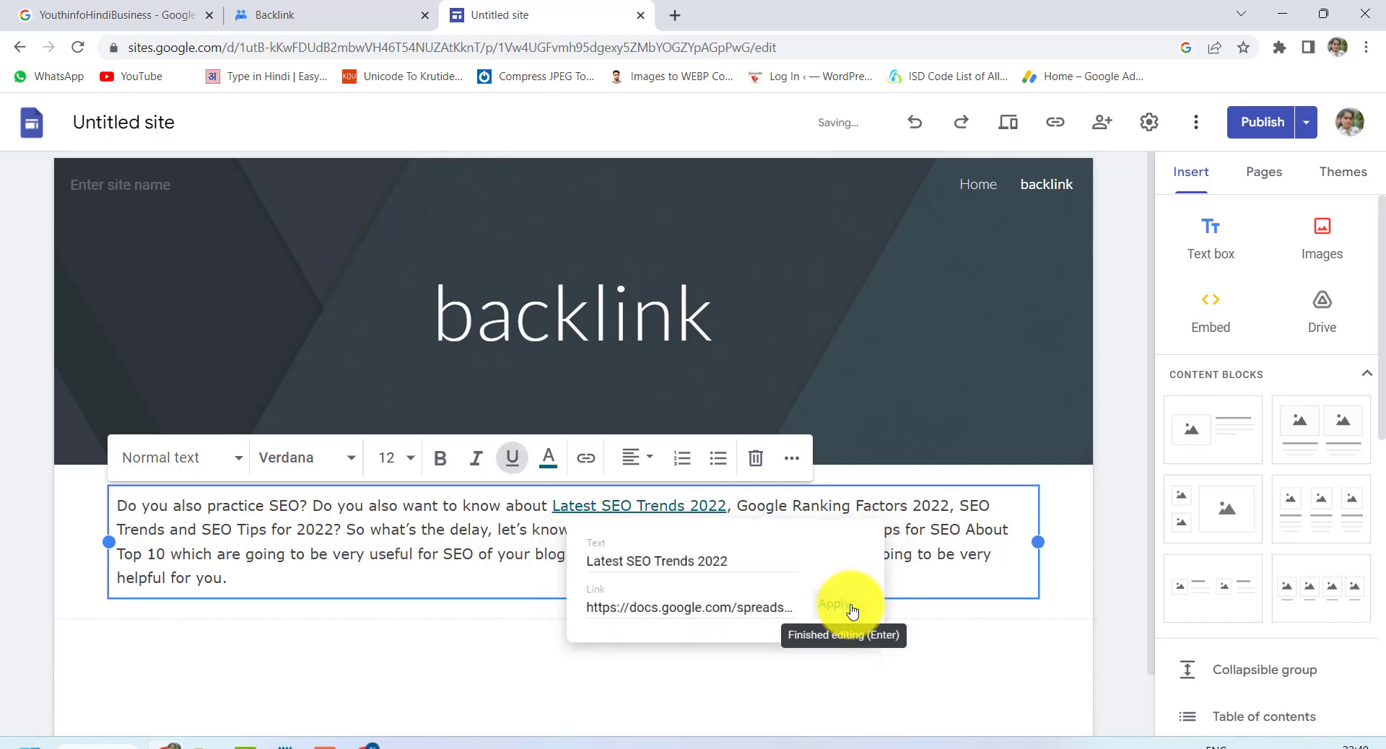
Publish the Google Sites site
{"action": "left_click", "coordinate": [1262, 123]}
{"action": "scroll", "coordinate": [792, 578], "scroll_direction": "down", "scroll_amount": 1}
{"action": "left_click", "coordinate": [793, 587]}
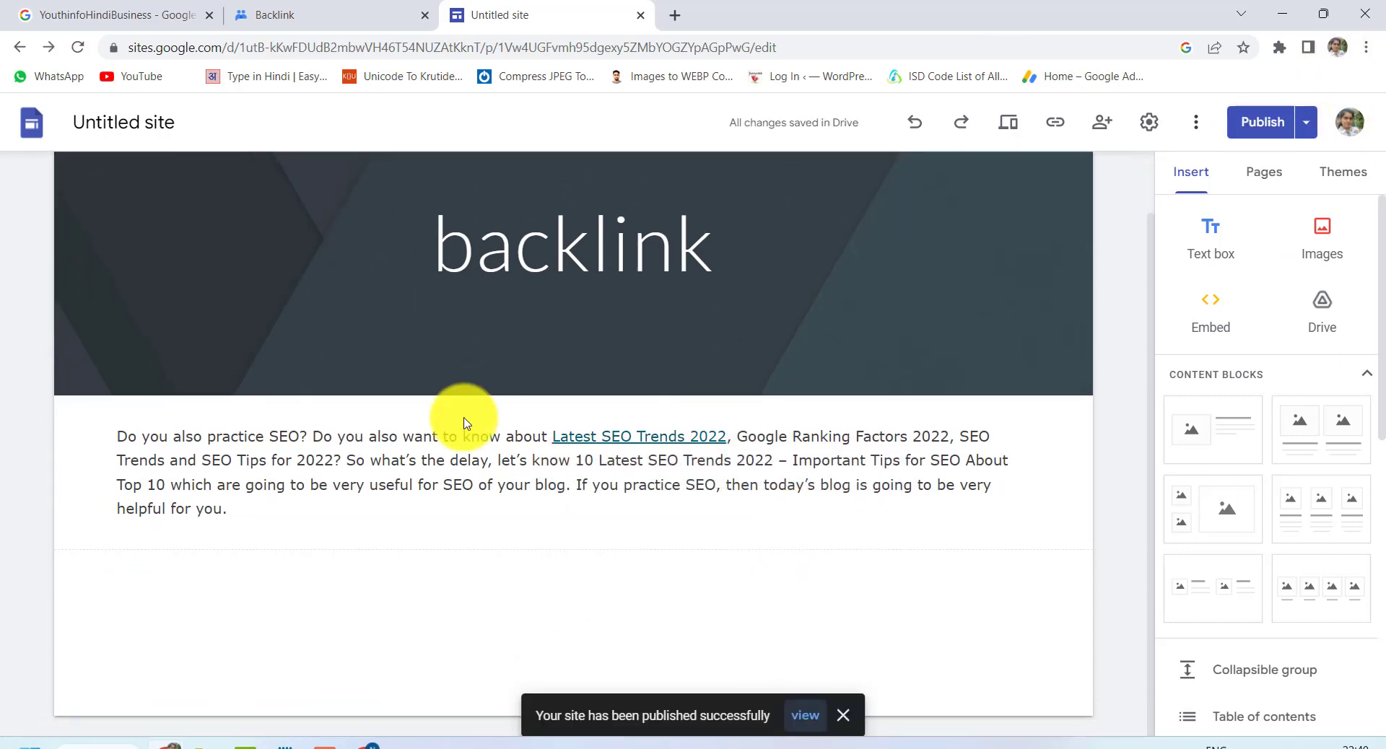
In a new tab, replace the Scholar profile's Homepage with the published sheet URL and save
{"action": "left_click", "coordinate": [676, 18]}
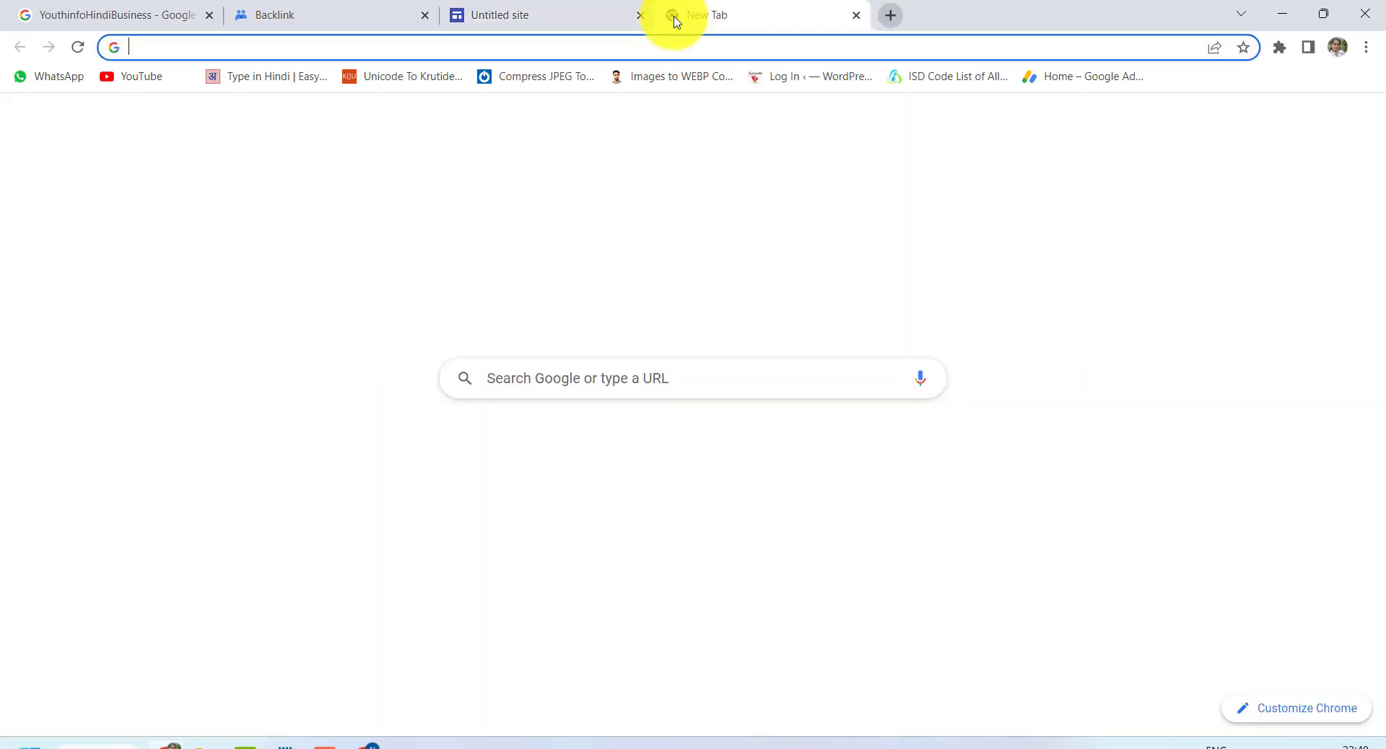
{"action": "type", "text": "google.com/citations?user=V1bCmDwAAAAJ&hl=en"}
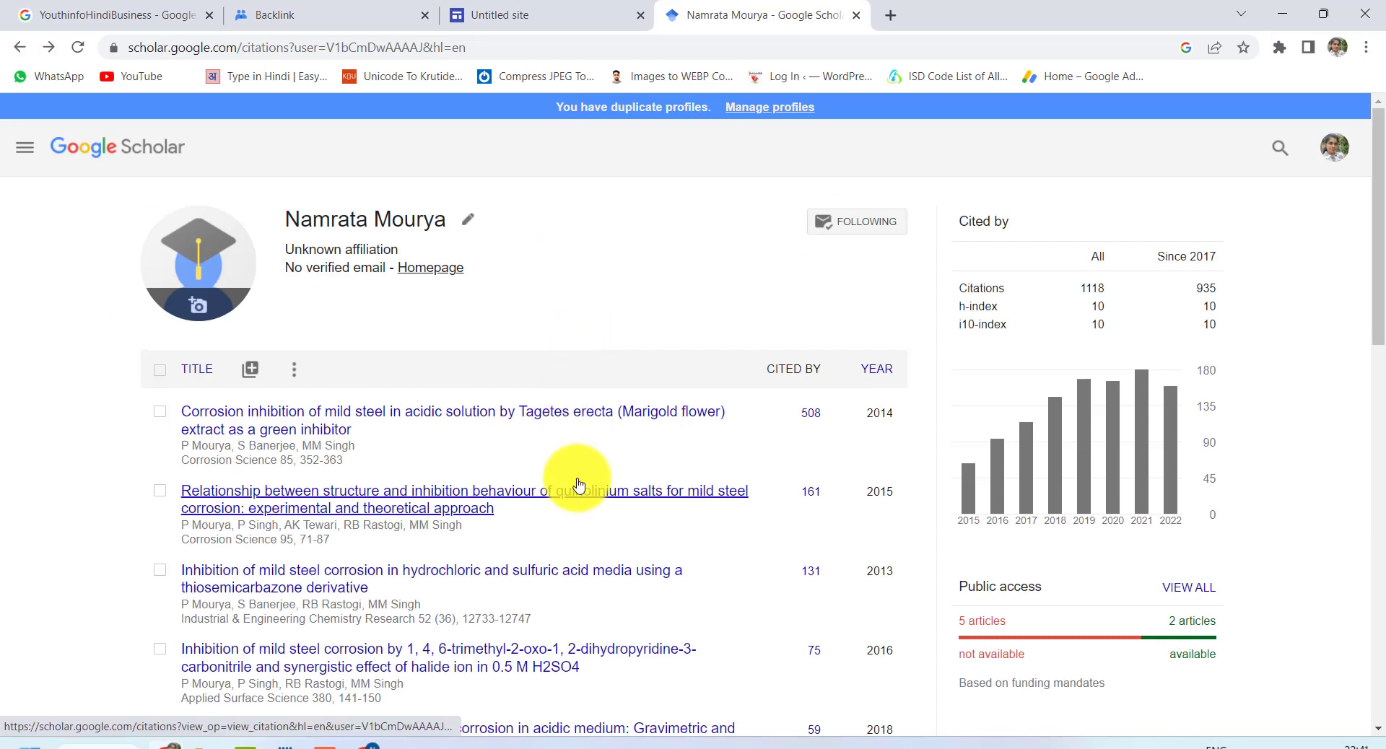
{"action": "left_click", "coordinate": [467, 224]}
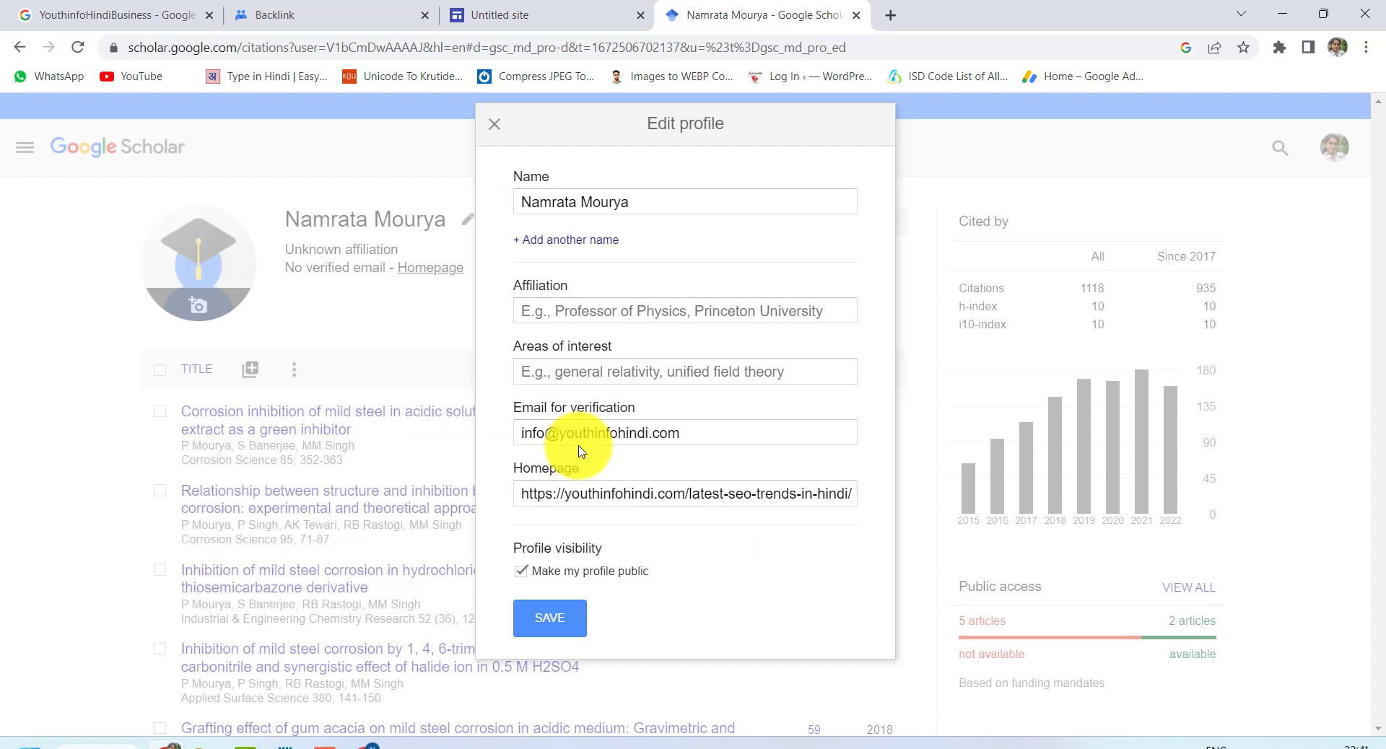
{"action": "left_click", "coordinate": [518, 493]}
{"action": "key", "text": "ctrl+a"}
{"action": "key", "text": "ctrl+v"}
{"action": "left_click", "coordinate": [553, 628]}
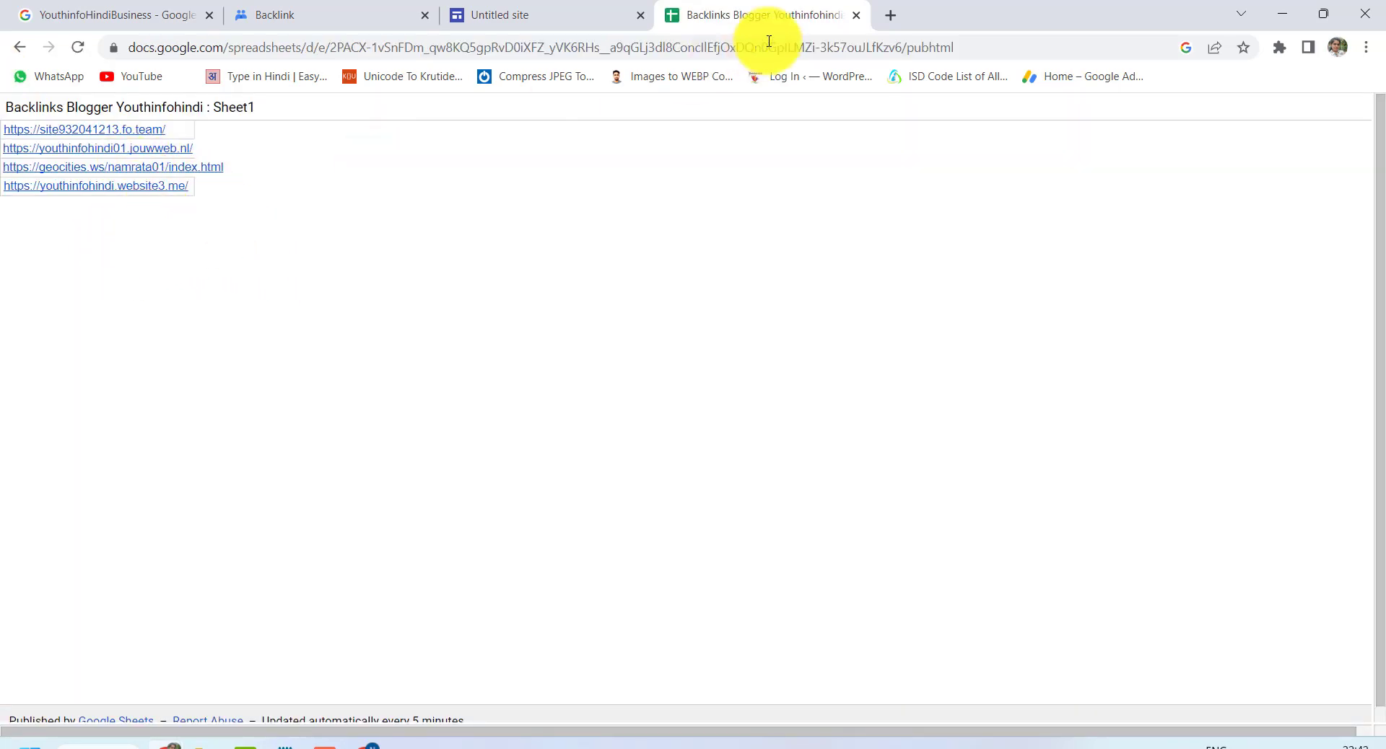
Go back from the backlinks sheet to the Google Scholar profile
{"action": "key", "text": "alt+Left"}
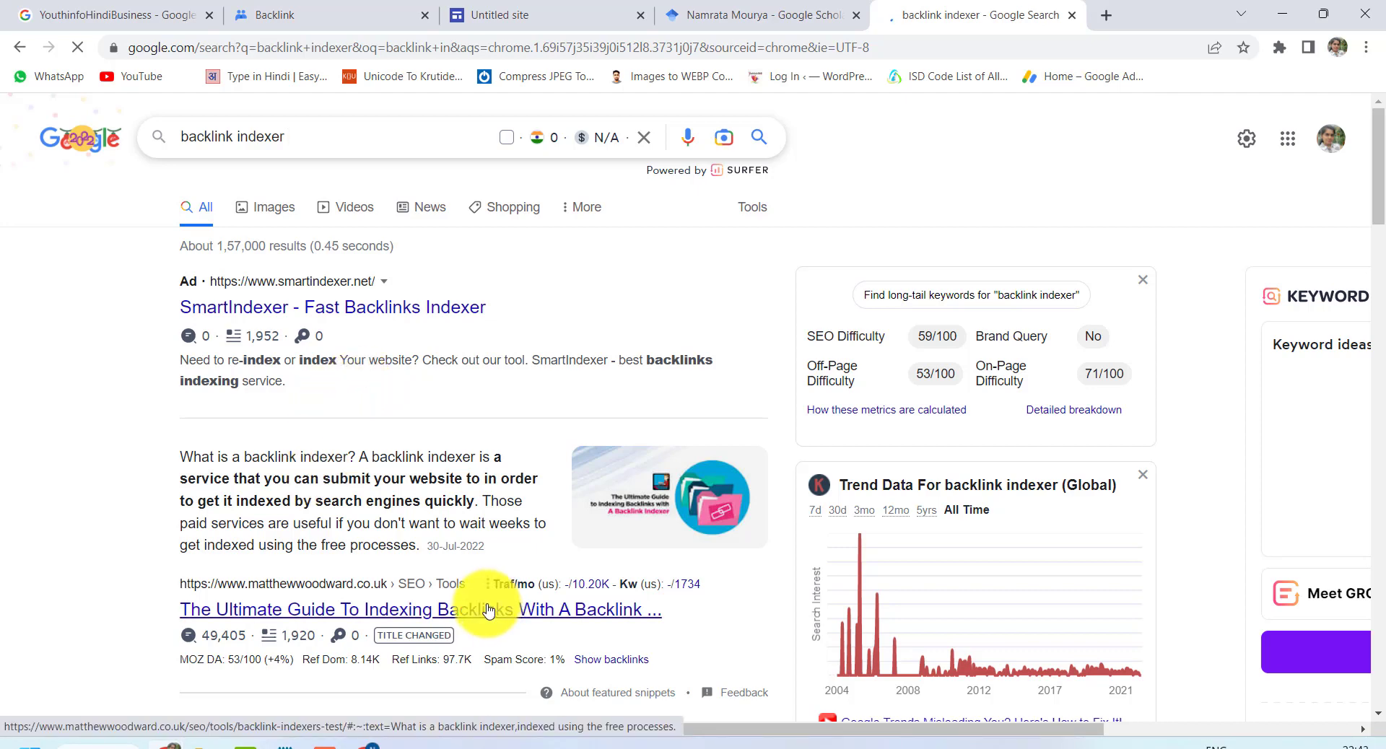
{"action": "scroll", "coordinate": [488, 611], "scroll_direction": "down", "scroll_amount": 10}
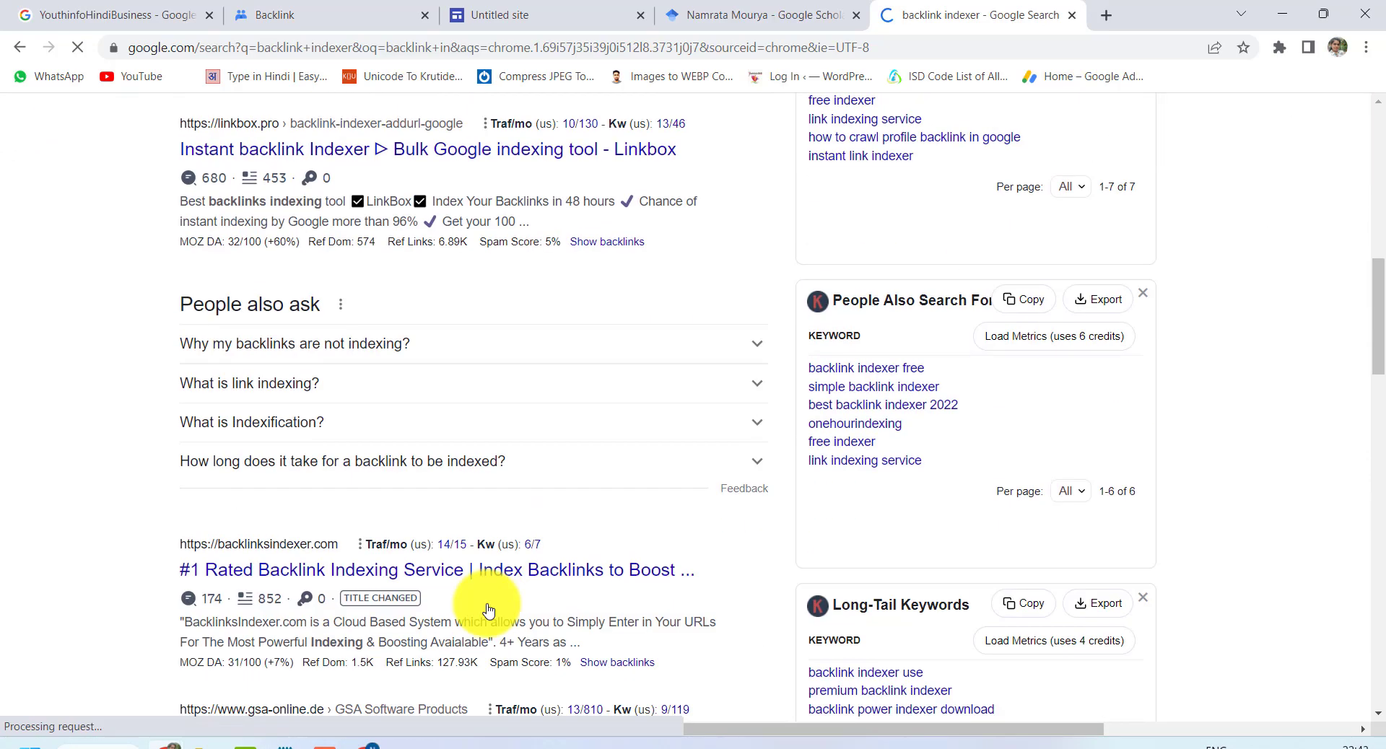
{"action": "scroll", "coordinate": [372, 523], "scroll_direction": "down", "scroll_amount": 5}
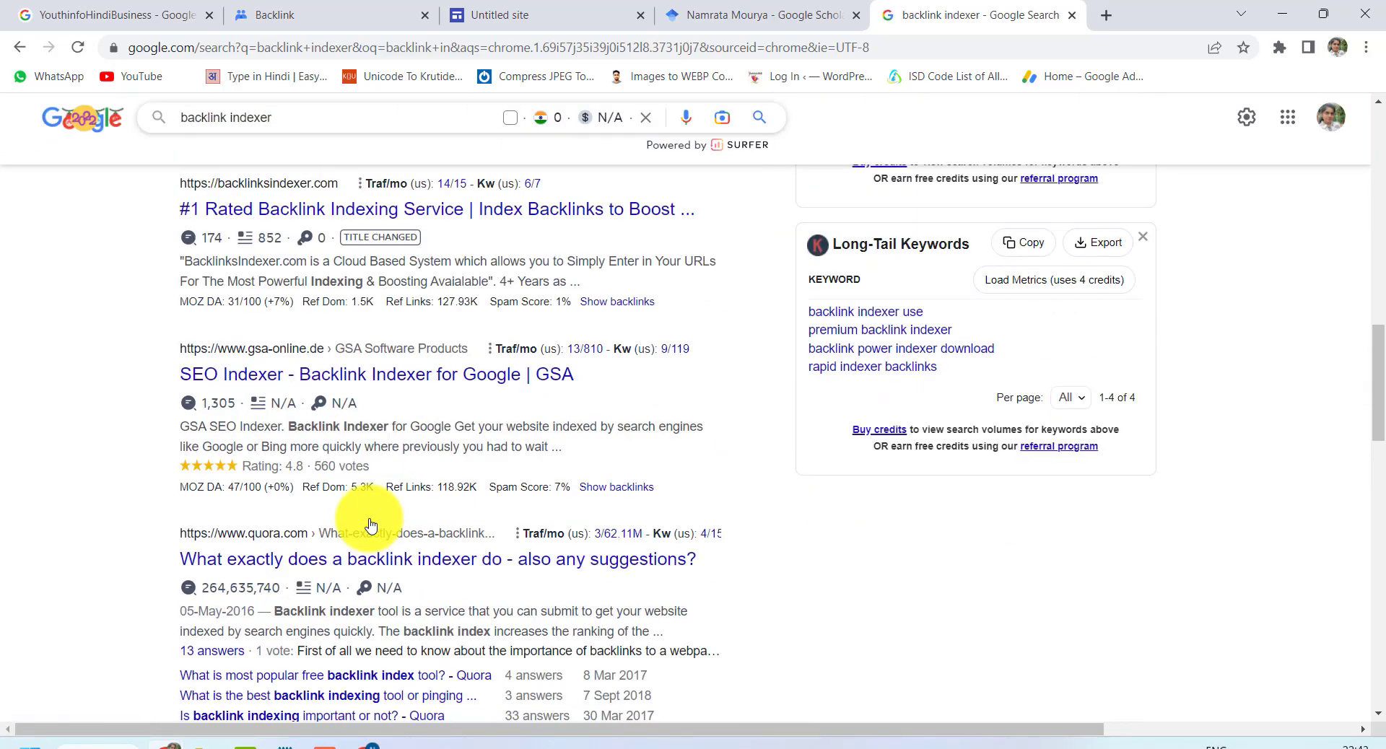